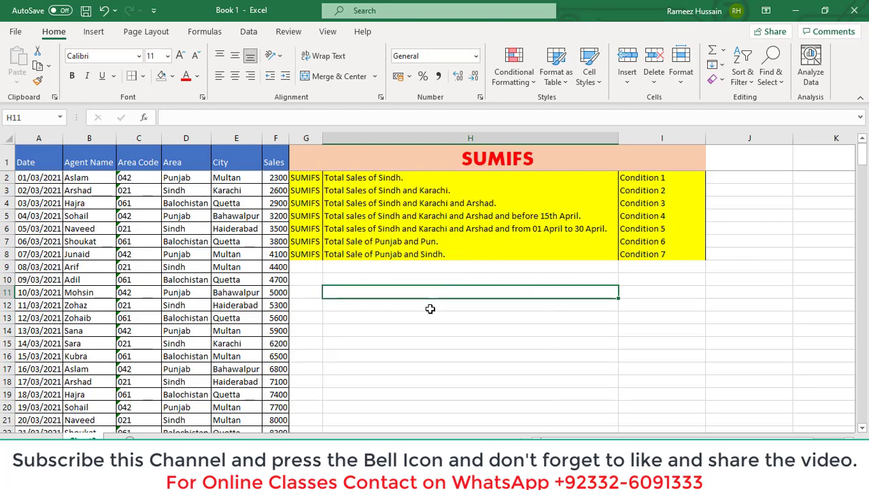
Step: Review the data's extent and its Date, Agent Name, Area Code, Province, City and Sales columns
click(39, 154)
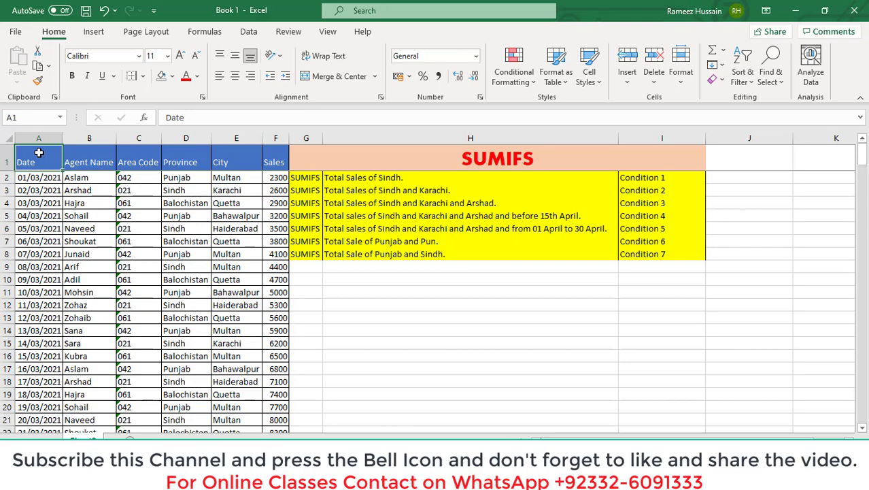
key(ctrl+Down)
key(Right)
key(Right)
key(Right)
key(Right)
key(Right)
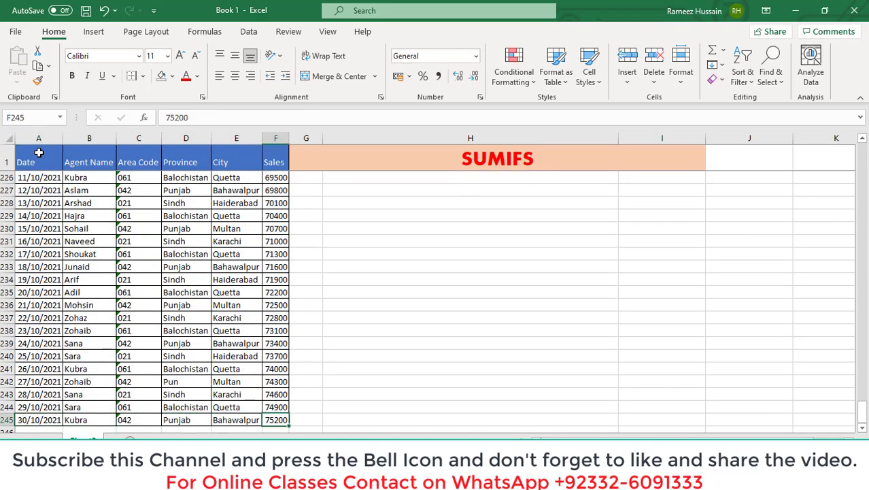
key(ctrl+Up)
key(Up)
key(Left)
key(Left)
key(Left)
key(Left)
key(Left)
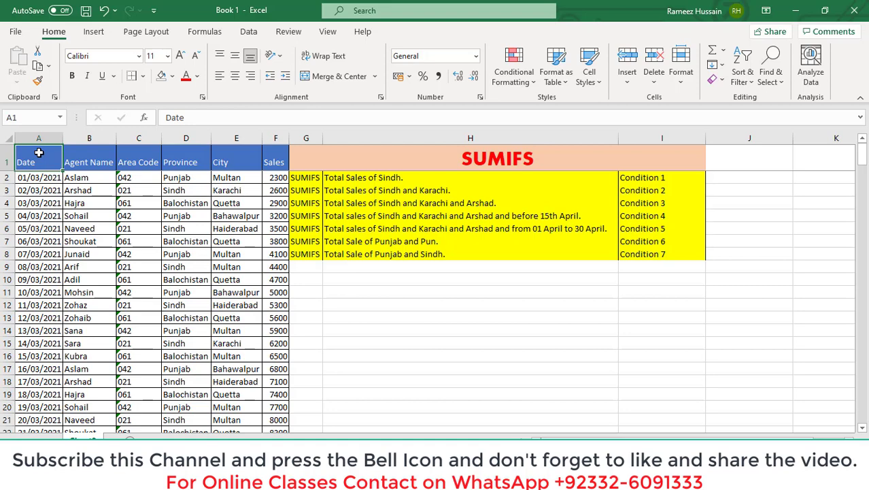
key(Right)
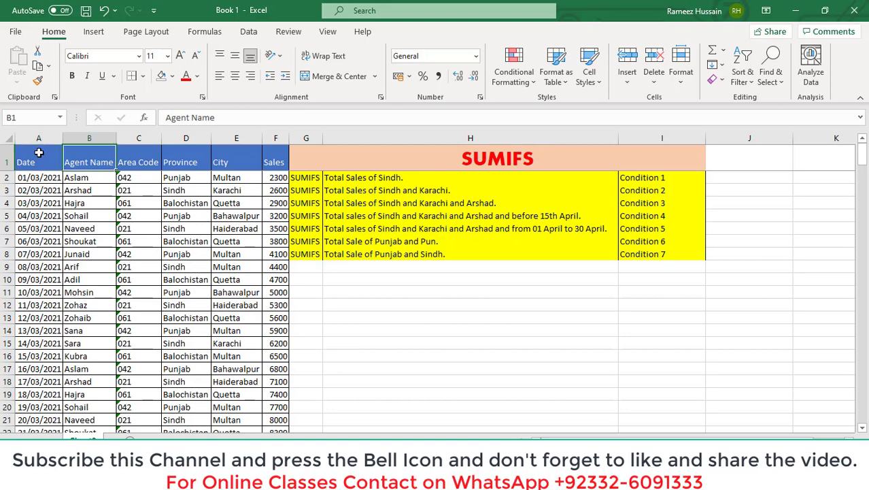
key(Right)
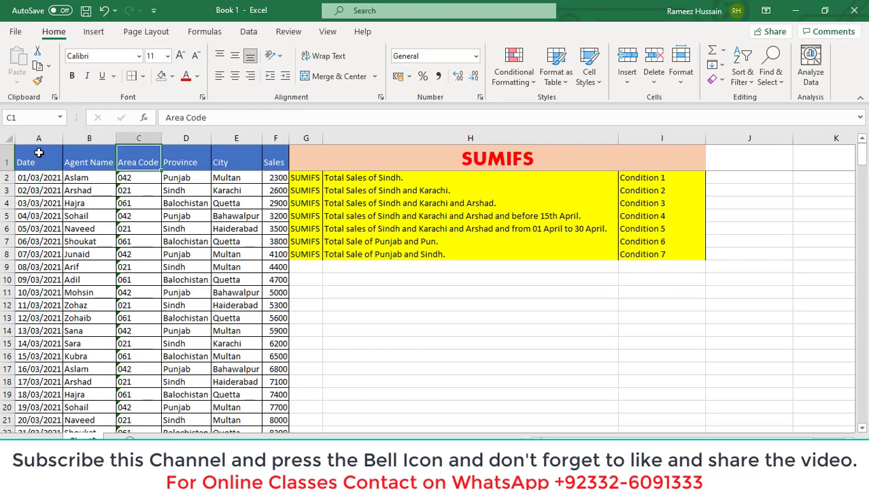
key(Right)
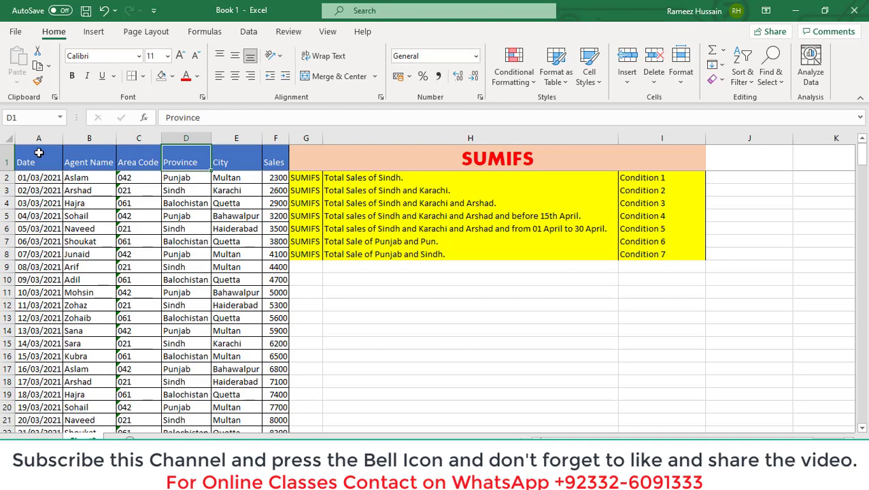
key(Right)
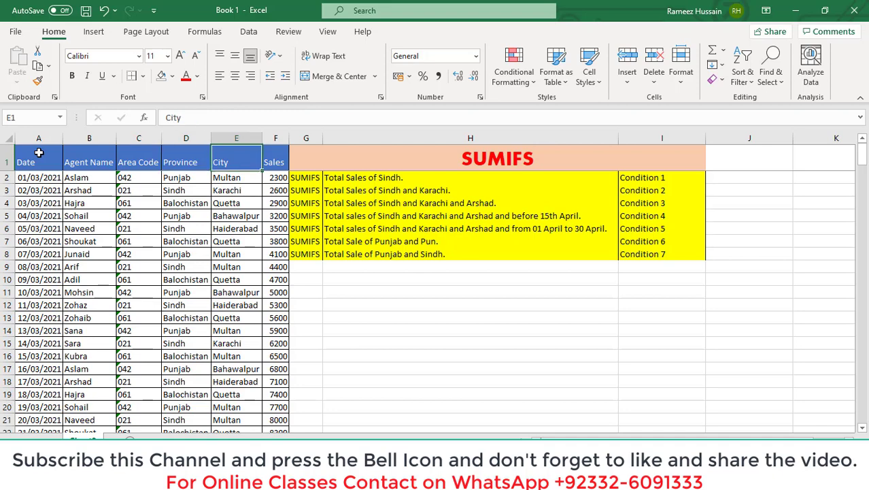
key(Right)
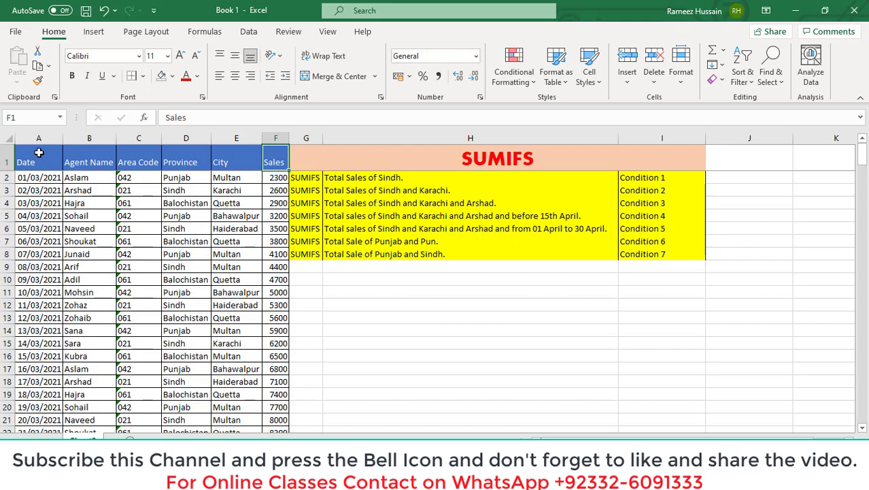
key(Left)
key(Right)
key(Right)
key(Right)
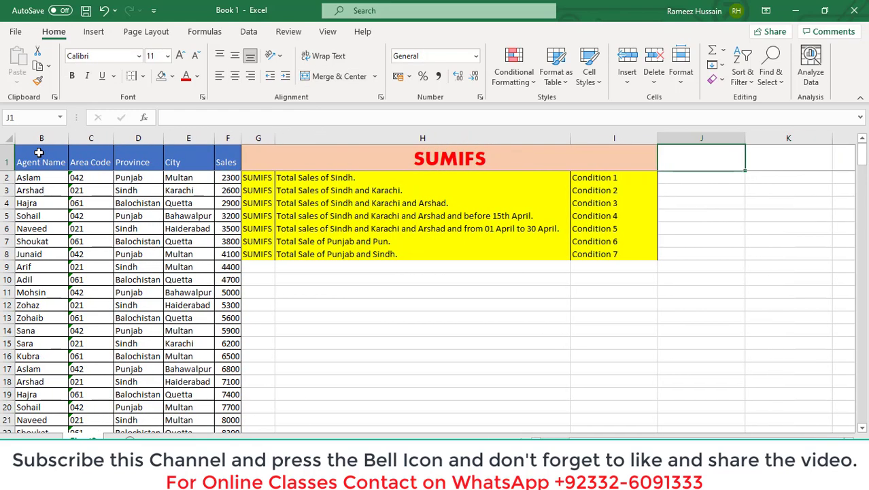
key(Left)
key(Left)
key(Left)
key(Left)
key(Left)
key(Left)
key(Left)
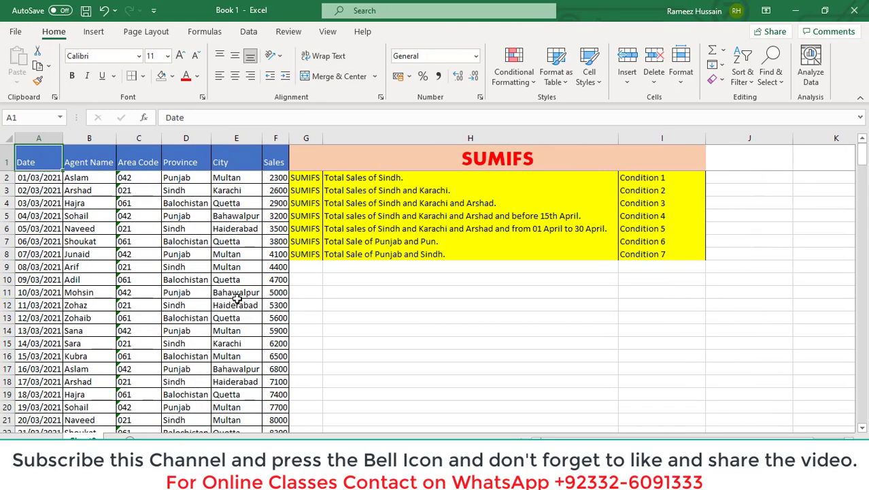
Step: Enter =SUMIFS(F1:F245,D1:D245,D228) in H11 to total Sindh sales, giving 3126600
click(341, 287)
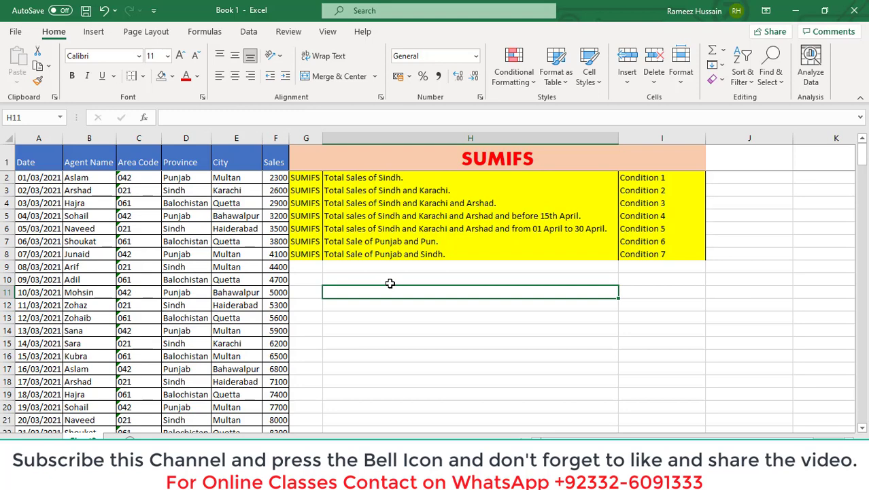
text(=sum)
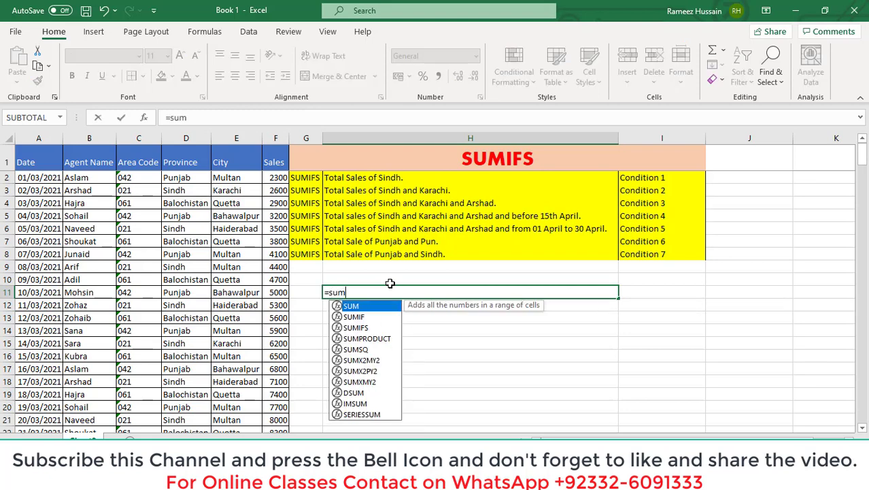
text(ifs)
key(Tab)
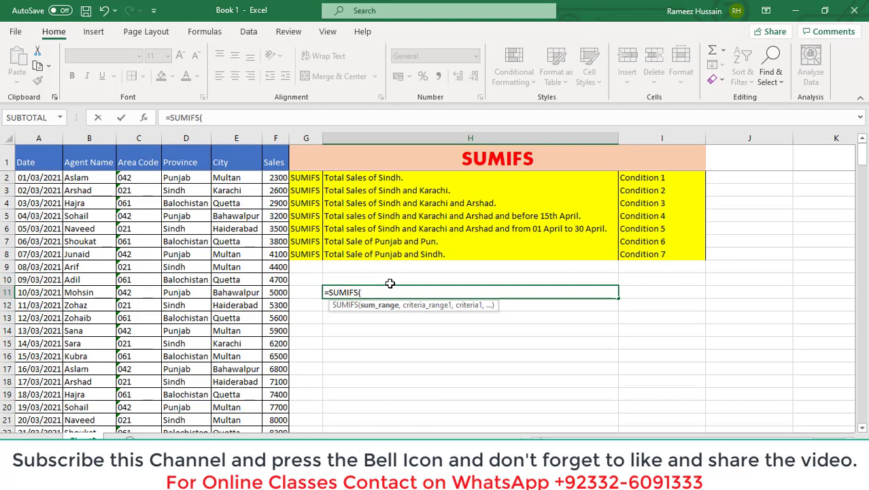
click(278, 153)
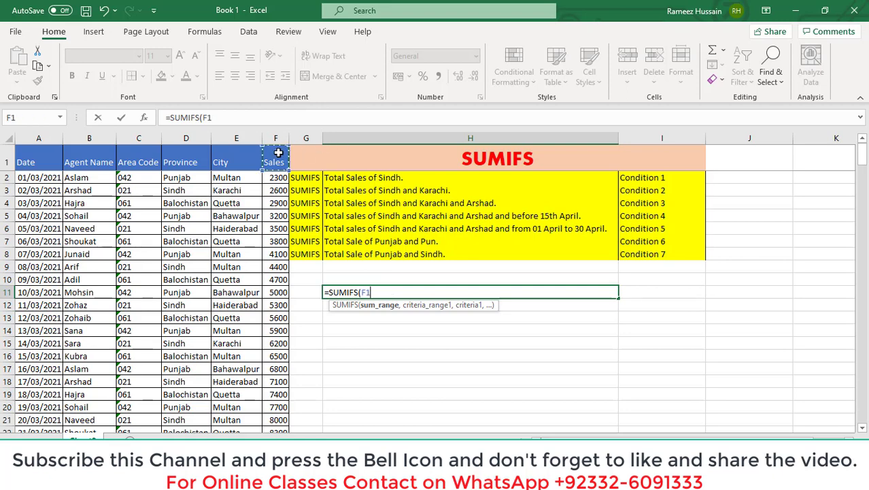
key(ctrl+shift+Down)
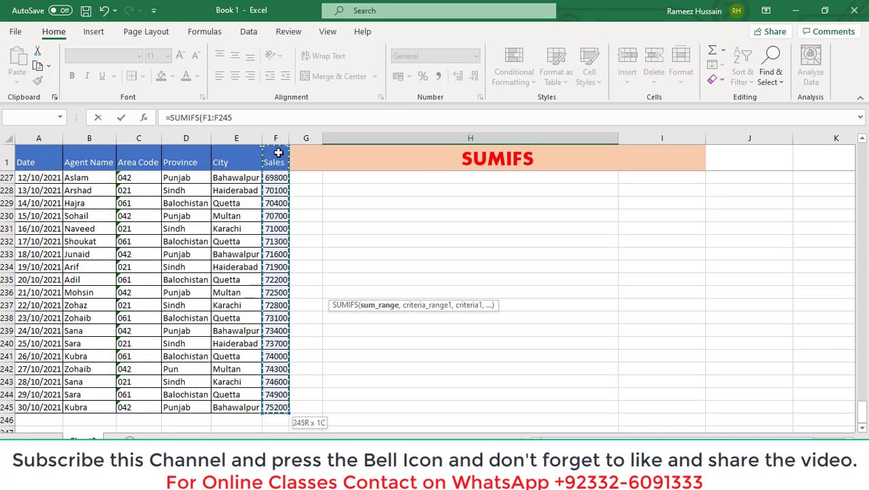
text(,)
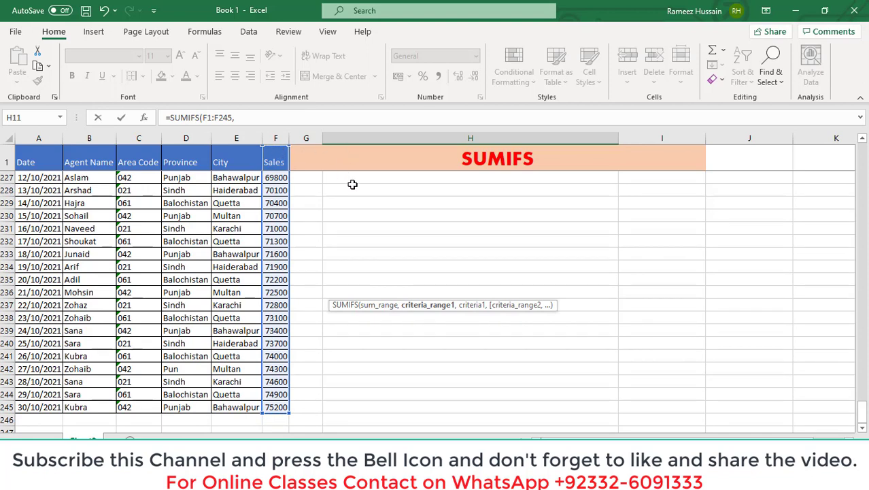
click(186, 158)
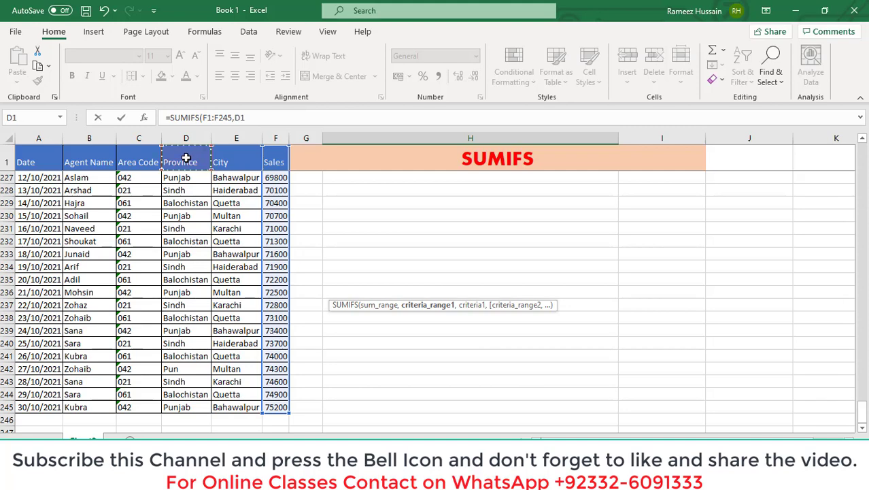
key(ctrl+shift+Down)
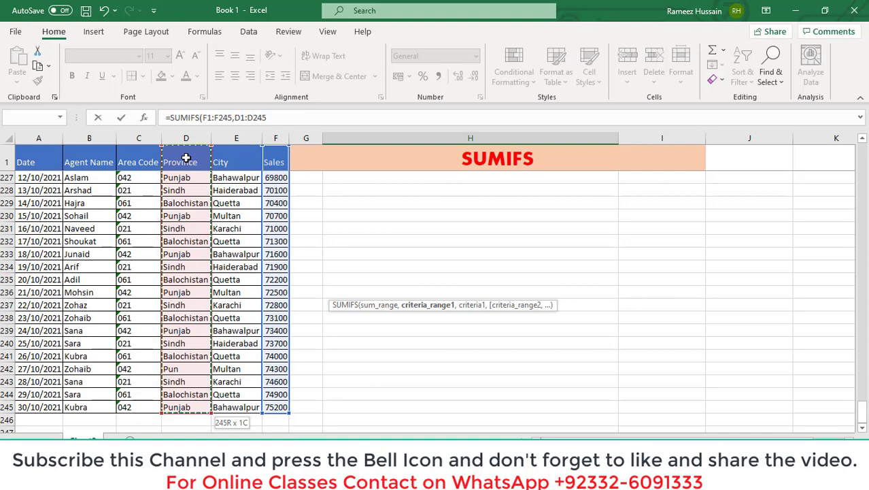
text(,)
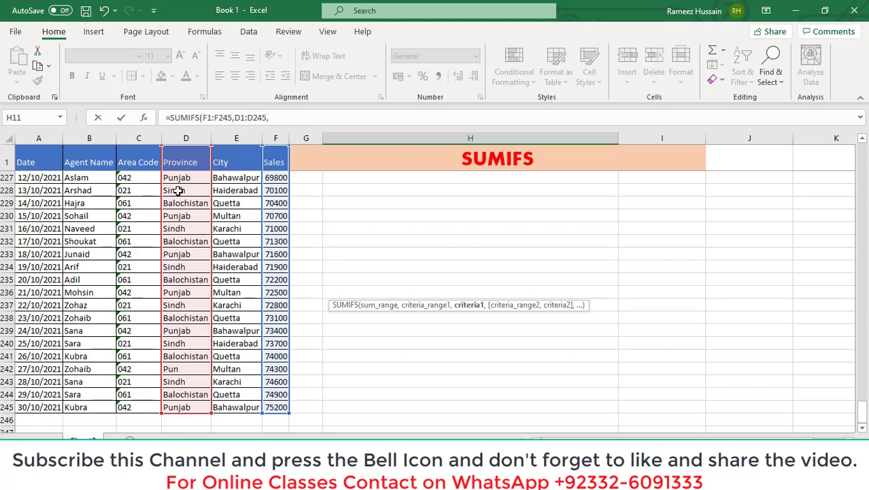
click(178, 191)
text())
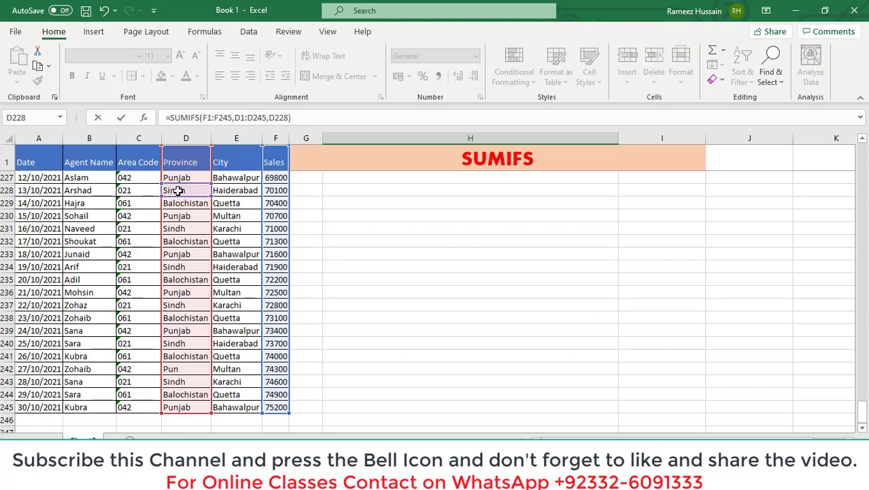
key(ctrl+Return)
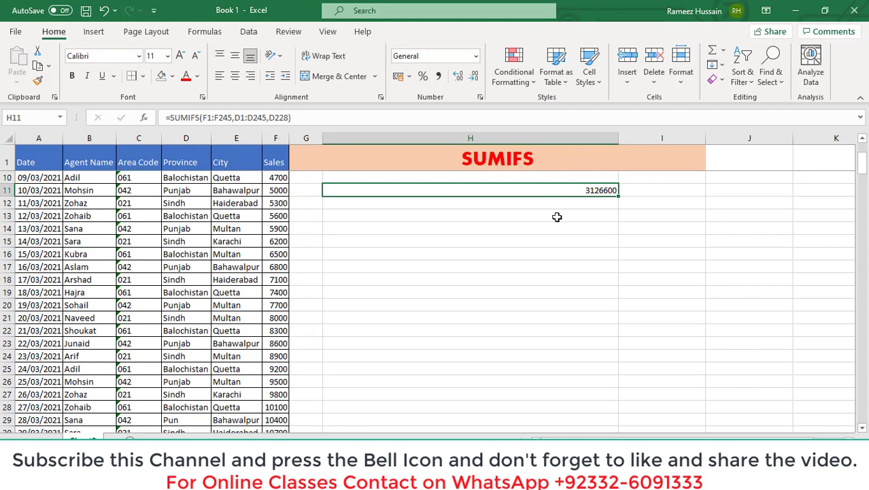
scroll(557, 216, up, 3)
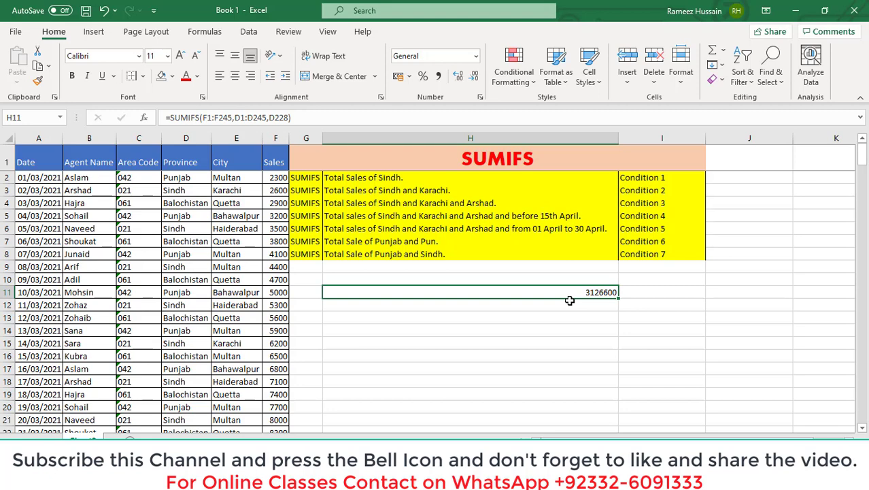
Step: Replace D228 in H11's SUMIFS with the text "Sindh", still returning 3126600
click(277, 120)
click(437, 293)
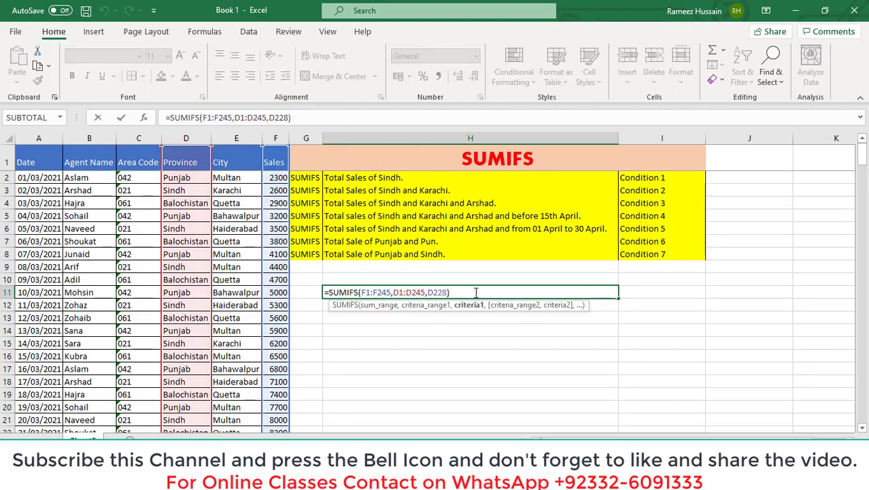
key(BackSpace)
key(BackSpace)
key(BackSpace)
key(BackSpace)
text("Si)
text(n)
text(dh")
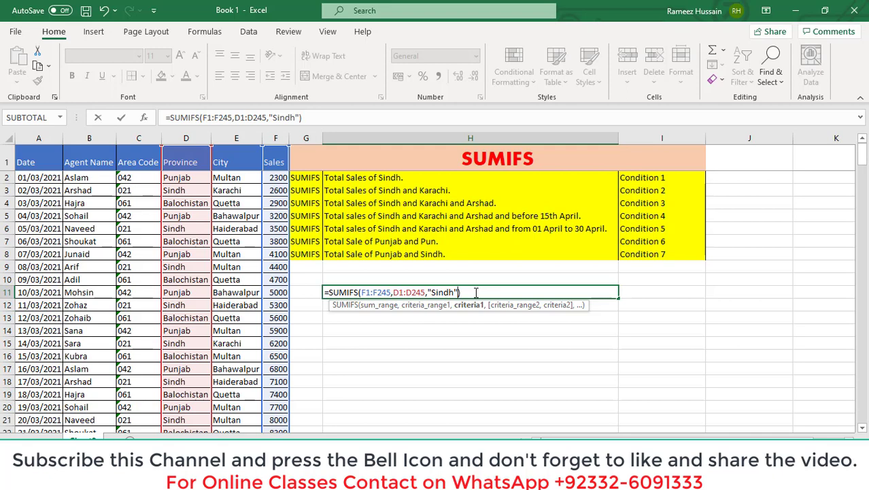
key(ctrl+Return)
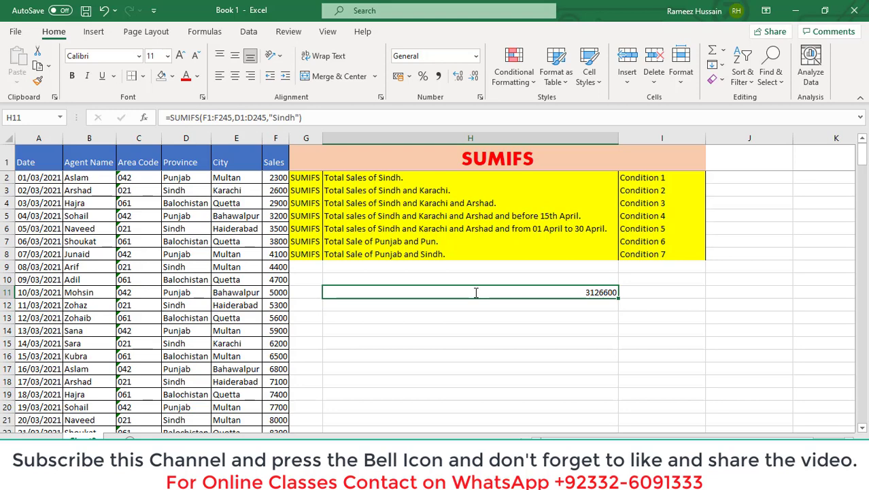
key(Return)
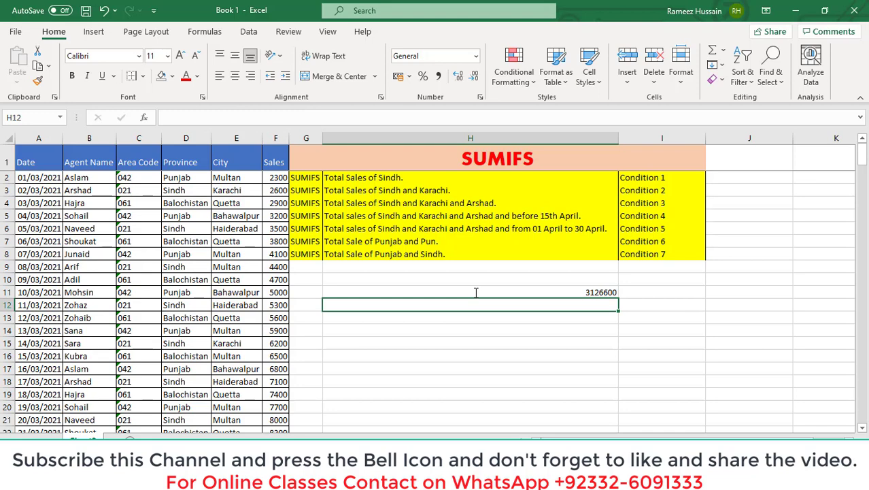
Step: Enter =SUMIFS(F:F,D:D,"Sindh",E:E,"Karachi") in H12, giving 1570200
text(=sum)
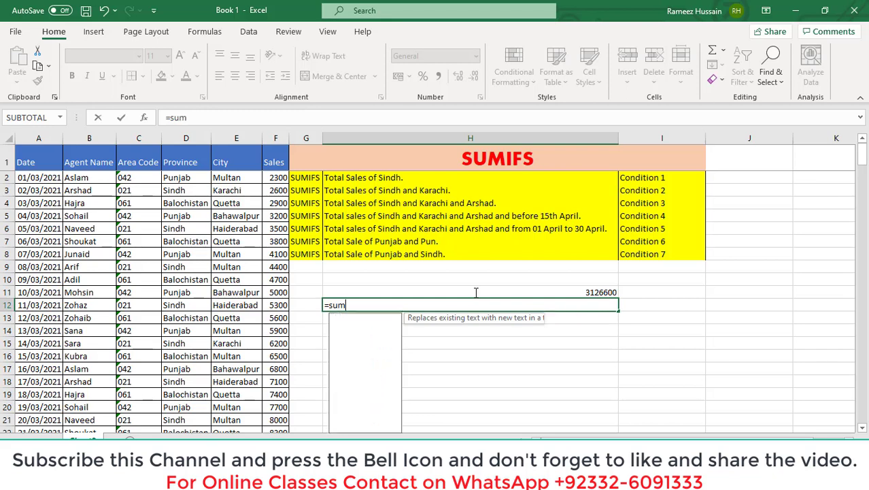
text(ifs)
key(Tab)
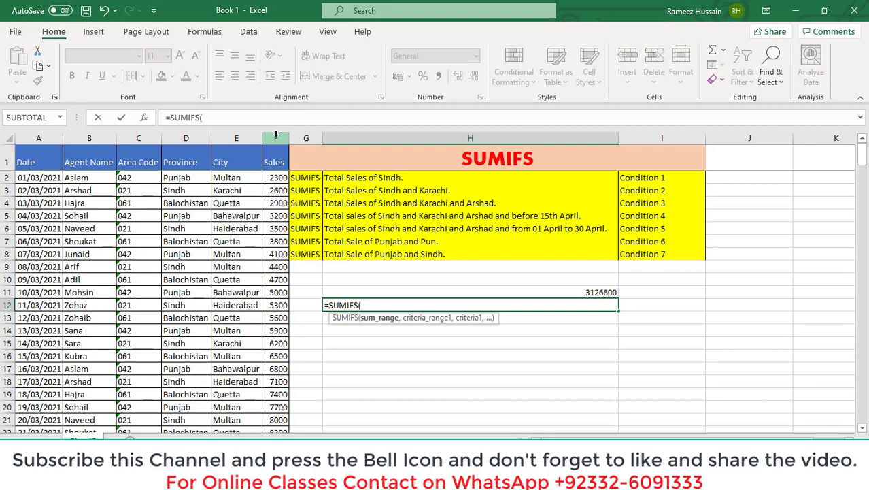
click(275, 136)
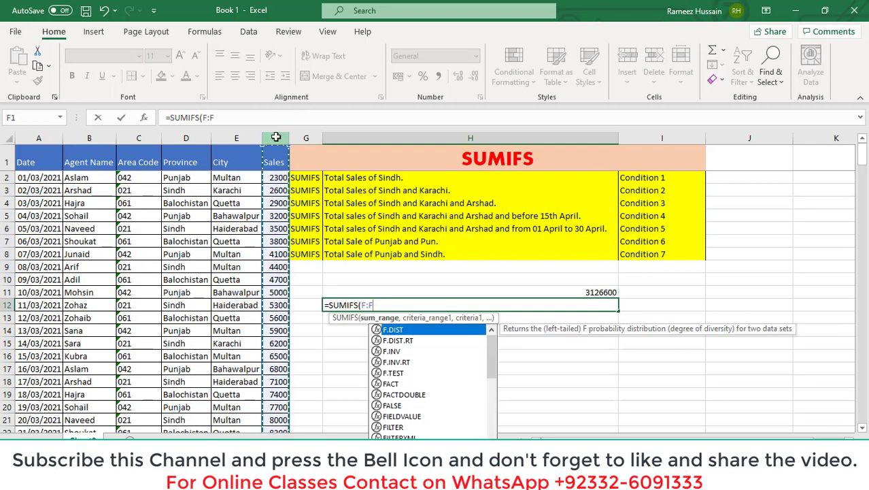
text(,)
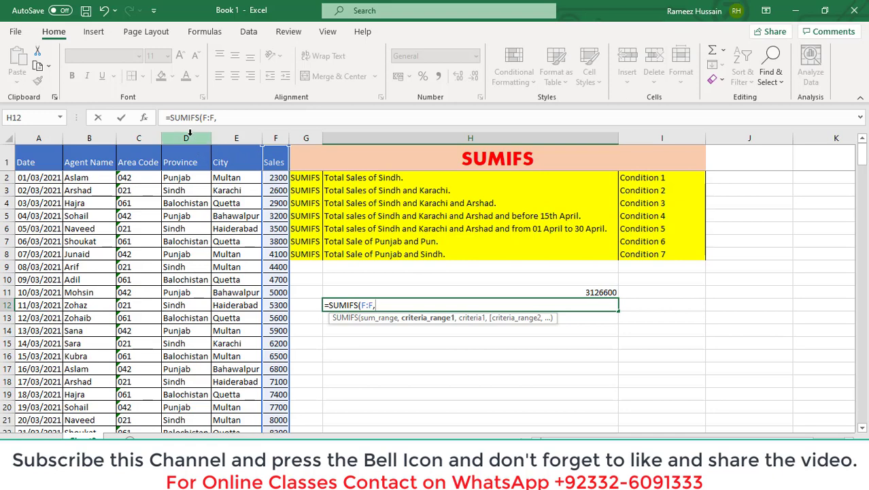
click(190, 136)
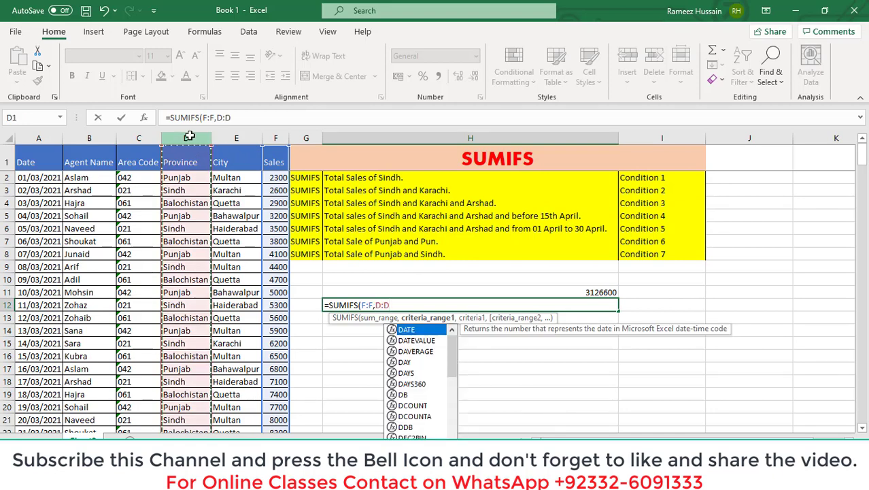
text(,)
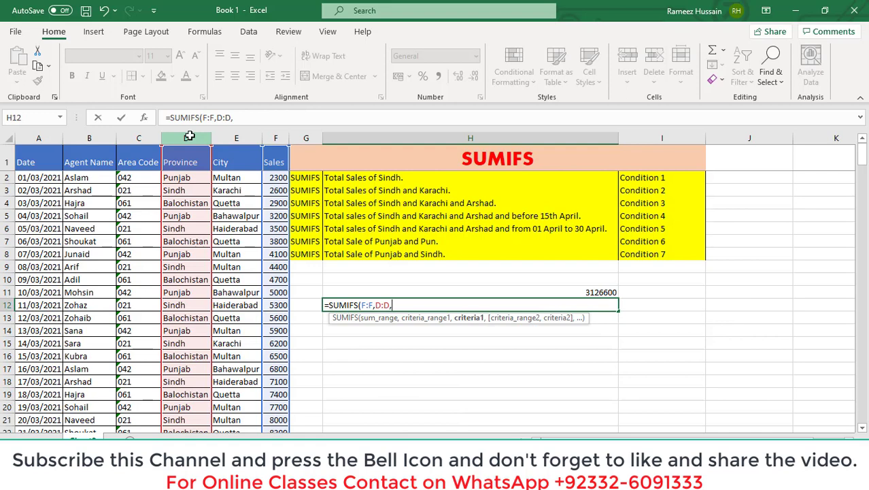
text(")
text(Sind)
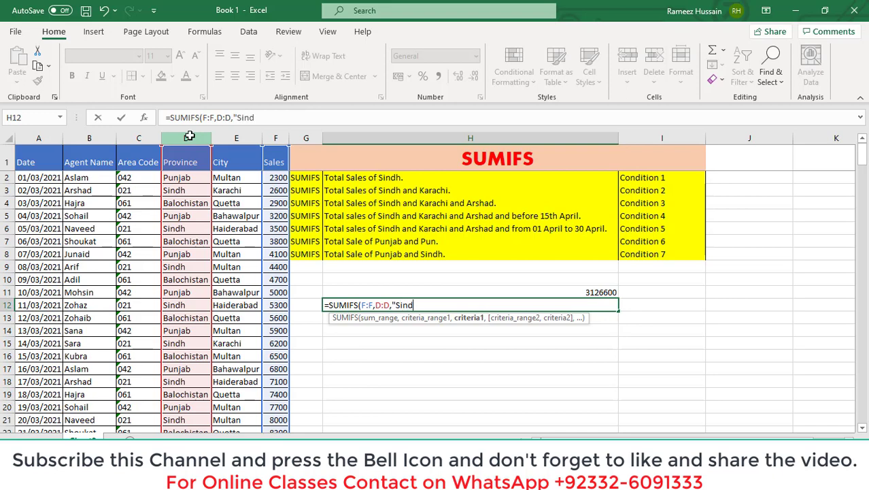
text(h")
text(,)
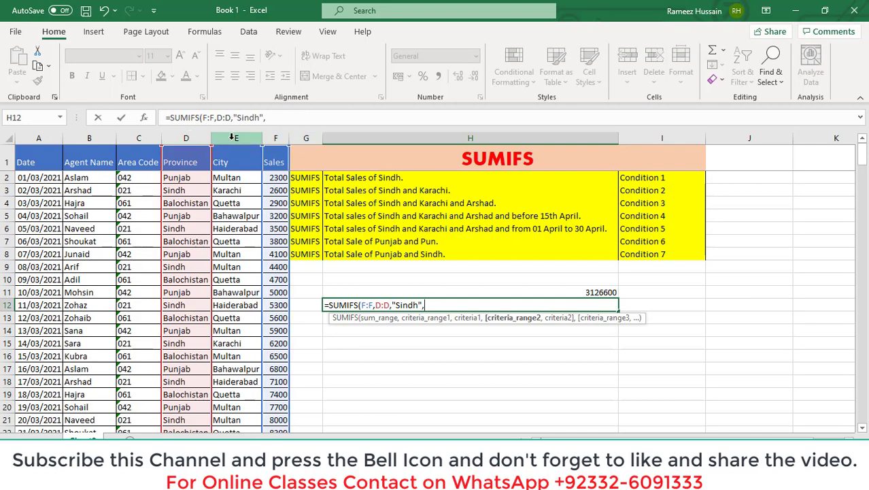
click(233, 138)
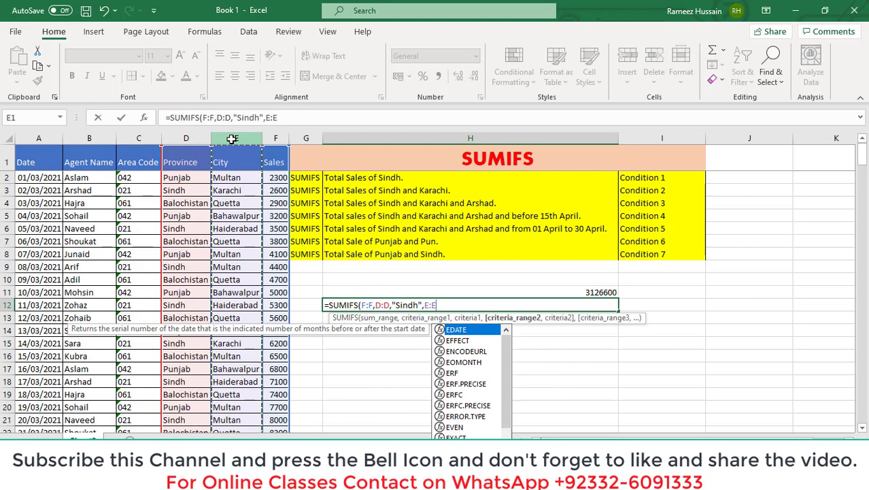
text(,)
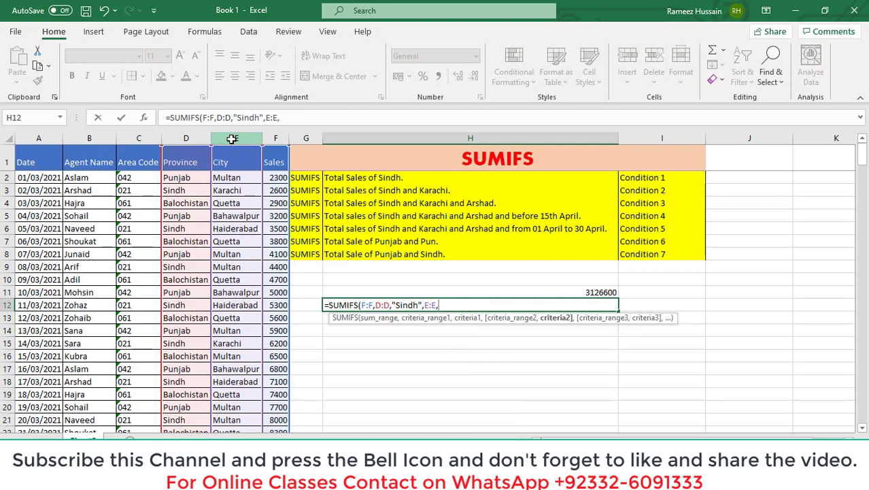
text(")
text(Karachi")
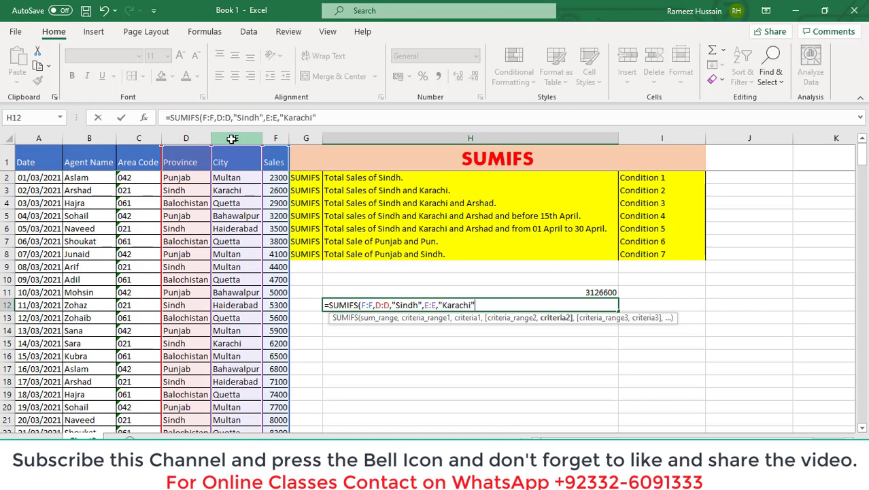
text())
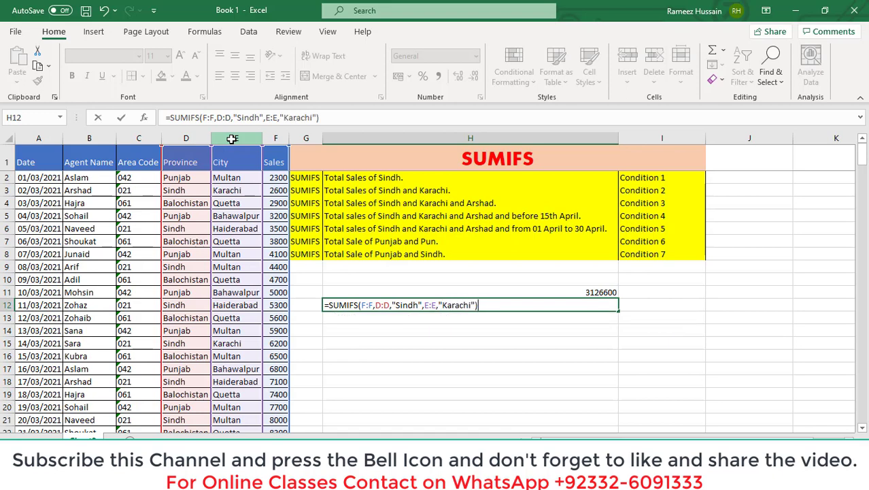
key(Return)
key(Up)
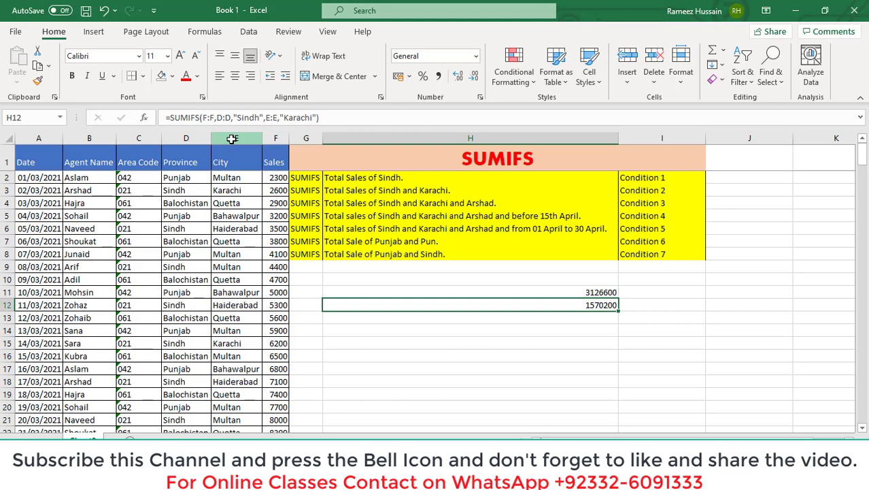
key(Down)
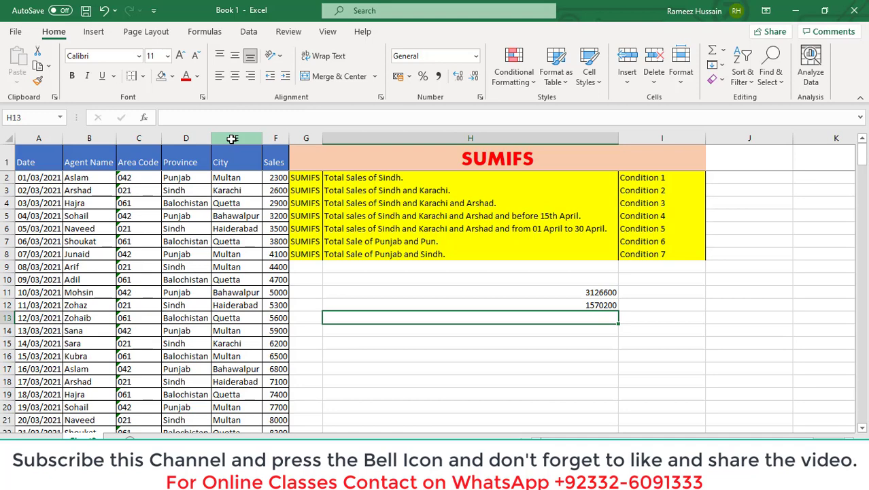
Step: Enter =SUMIFS(F:F,D:D,"Sindh",E:E,"Karachi",B:B,"Arshad") in H13, giving 272800
text(=)
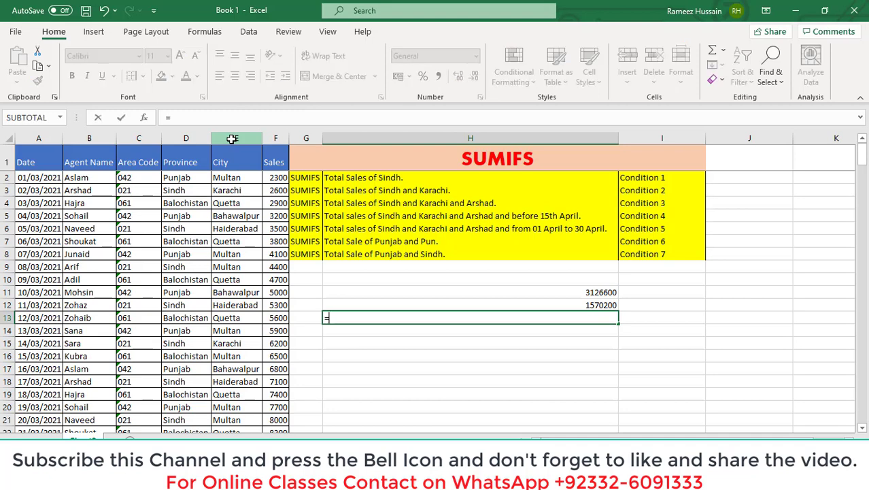
text(sumifs)
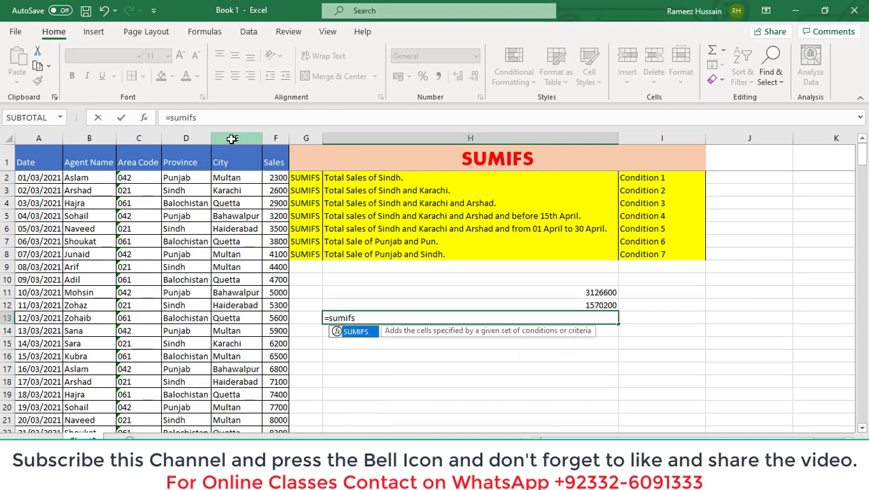
key(Tab)
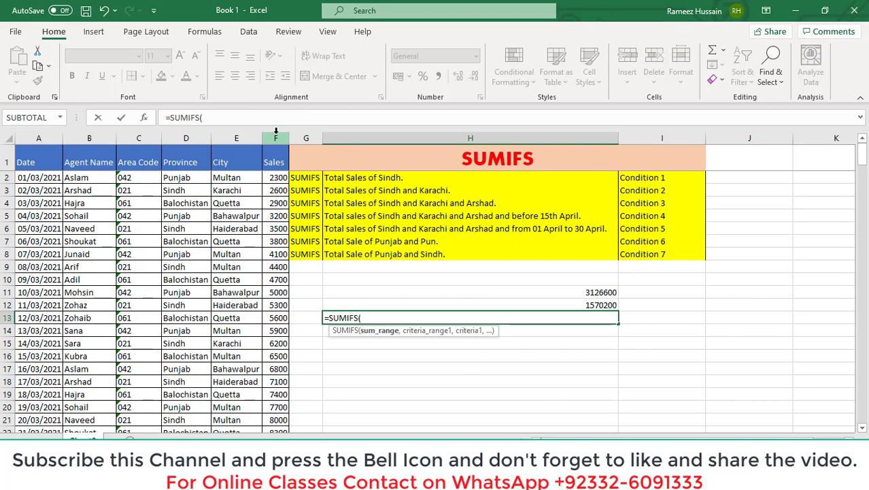
click(276, 130)
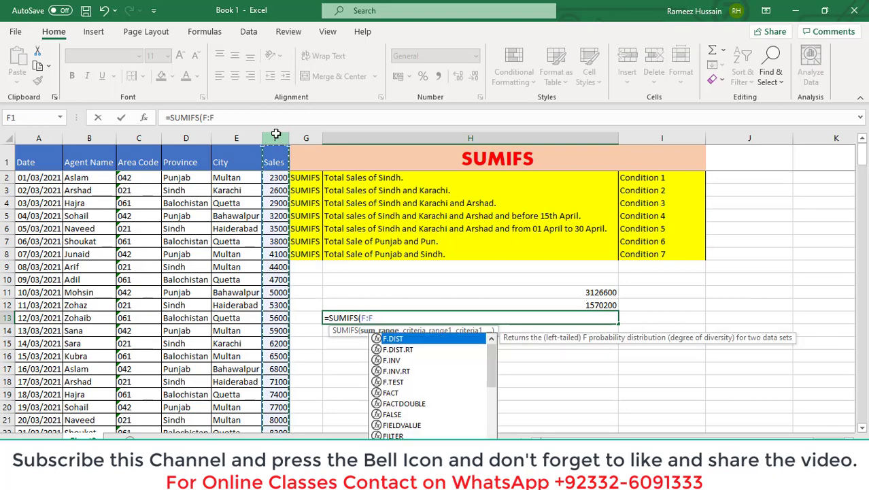
text(,)
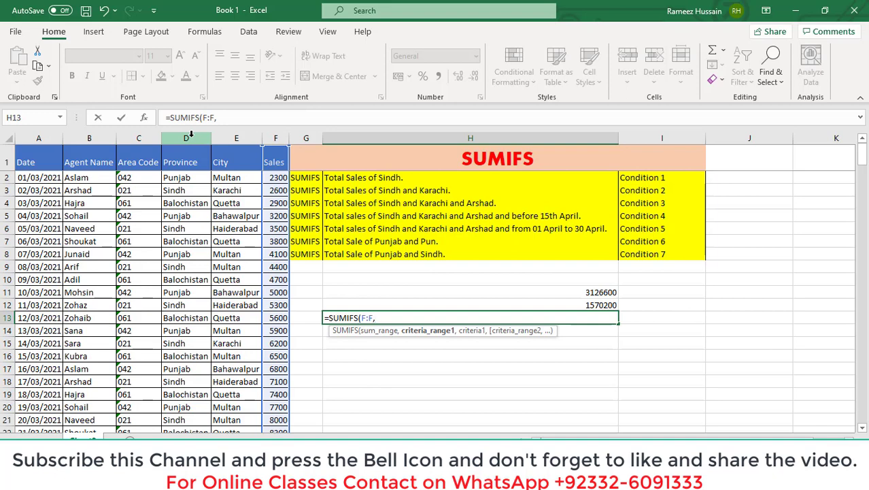
click(191, 135)
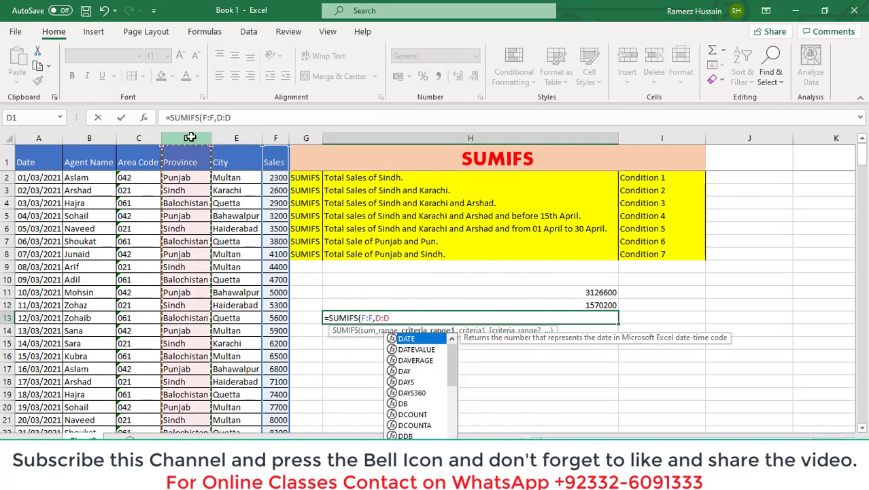
text(,)
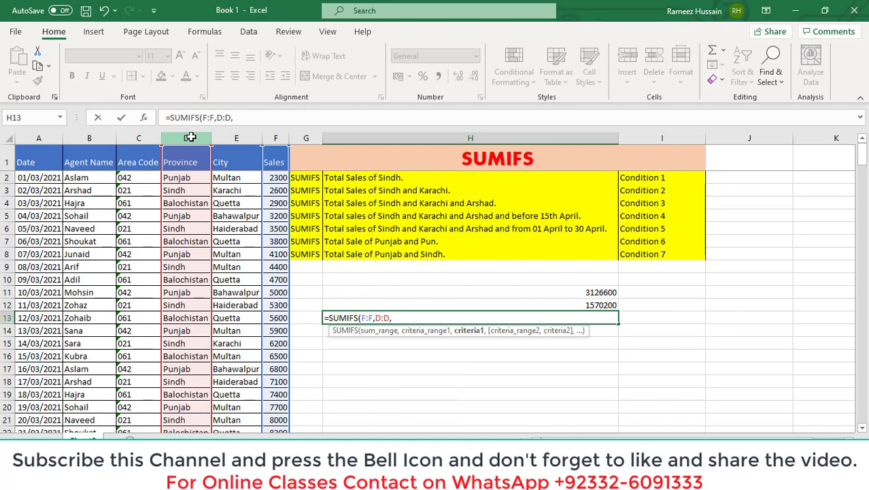
text("S)
text(indh)
text(")
text(,)
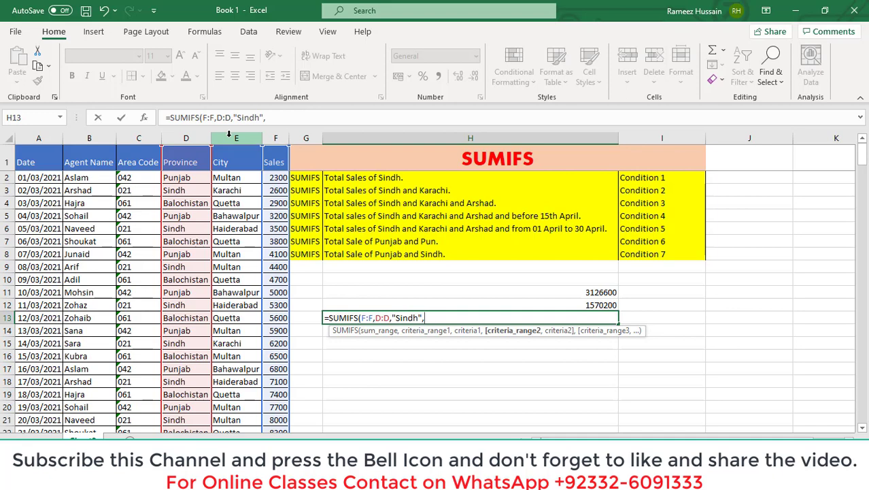
click(229, 136)
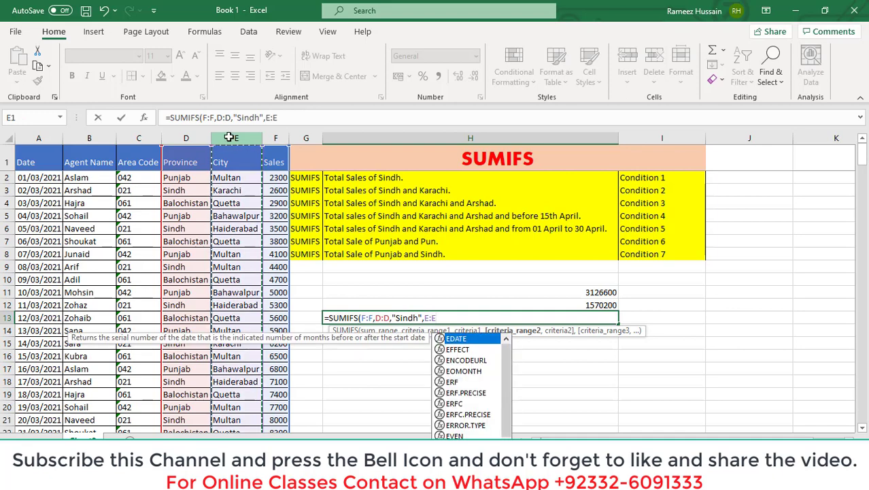
text(,)
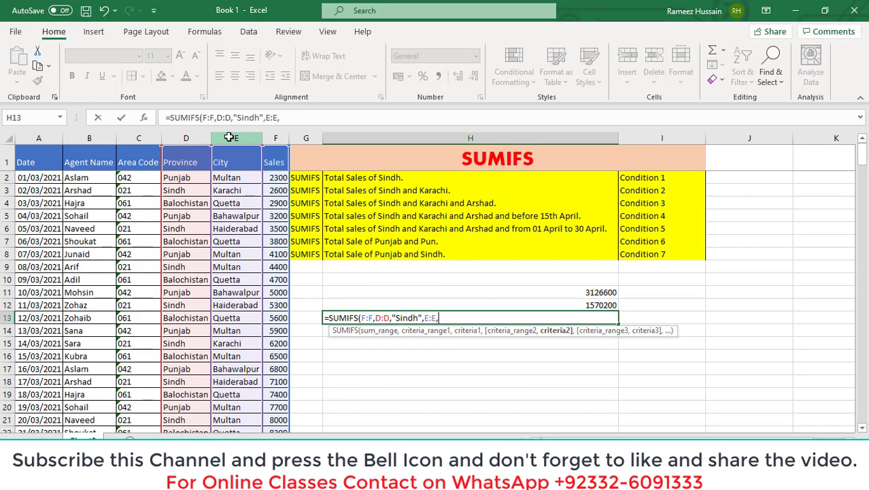
text("K)
text(arachi)
text(")
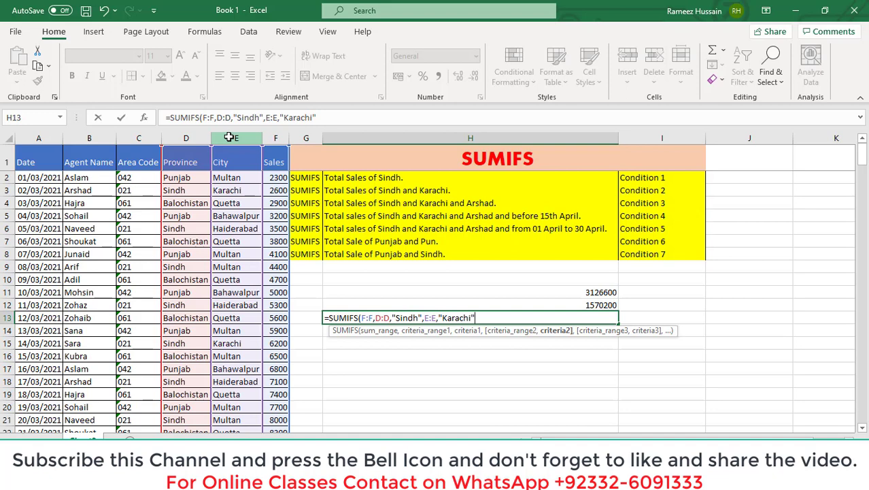
text(,)
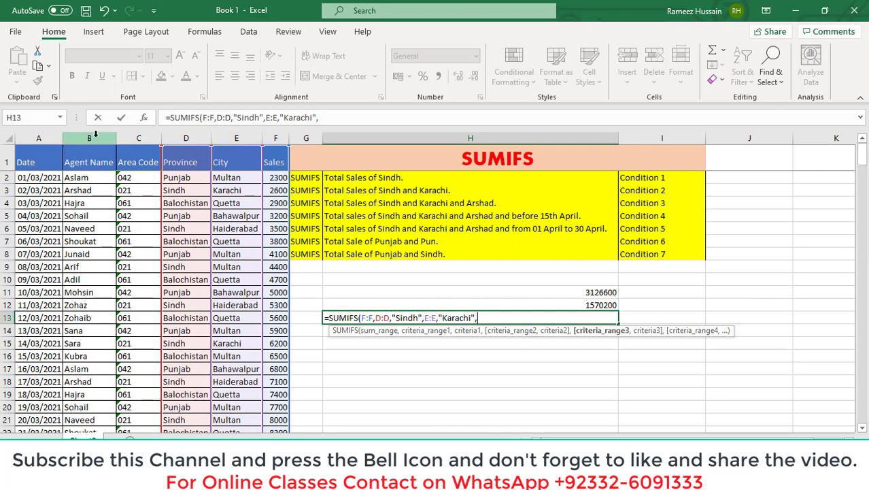
click(95, 136)
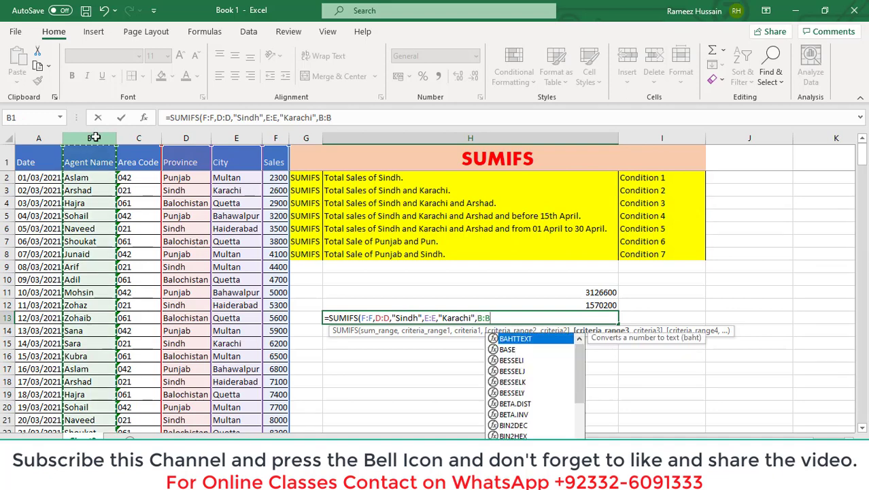
text(,)
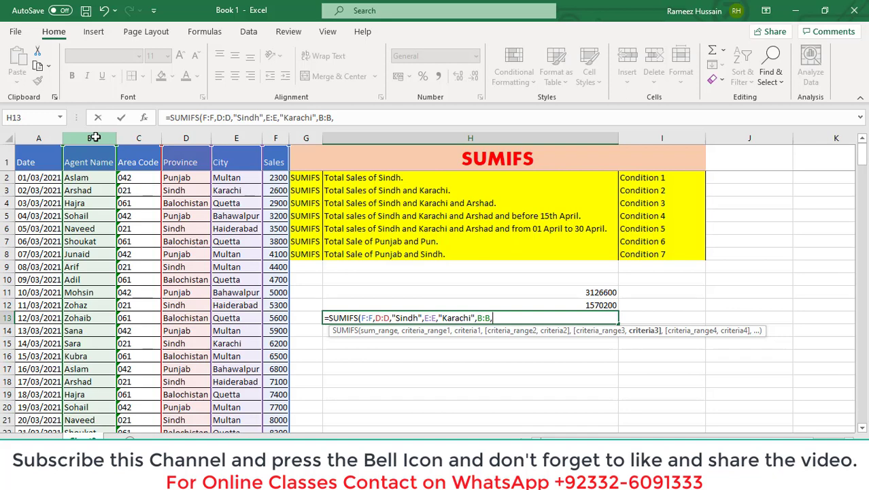
text("Ars)
text(had")
text())
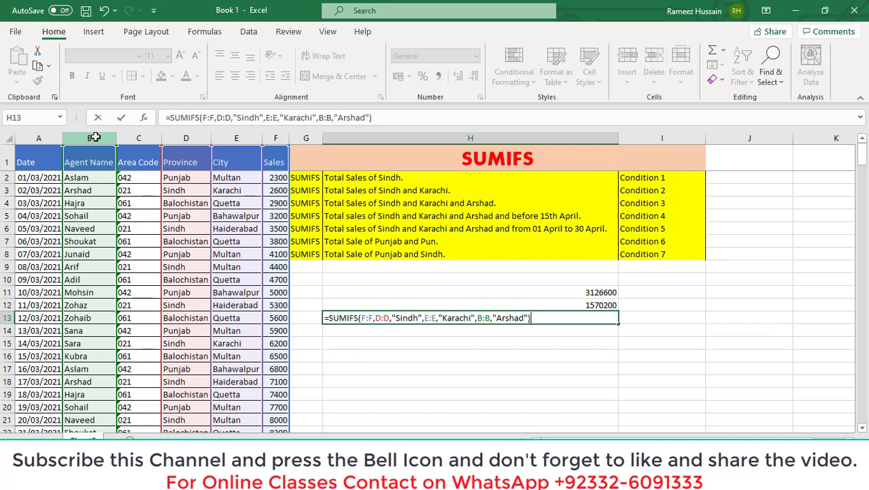
key(ctrl+Return)
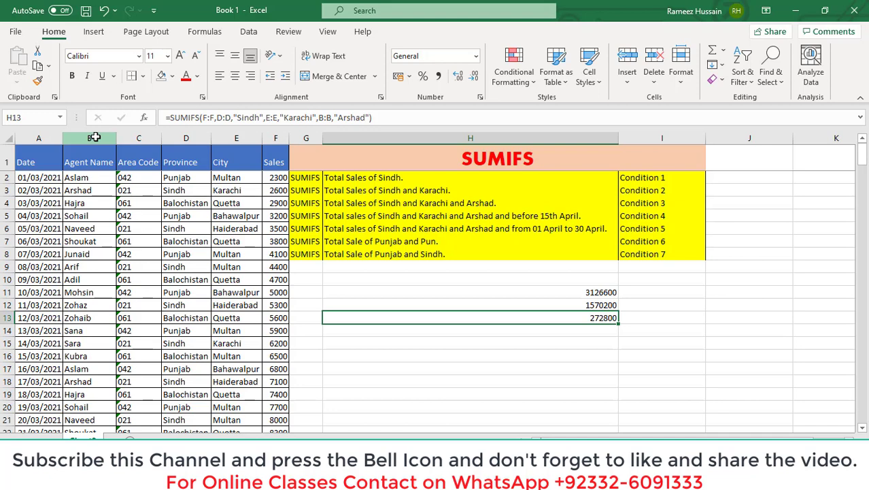
key(Down)
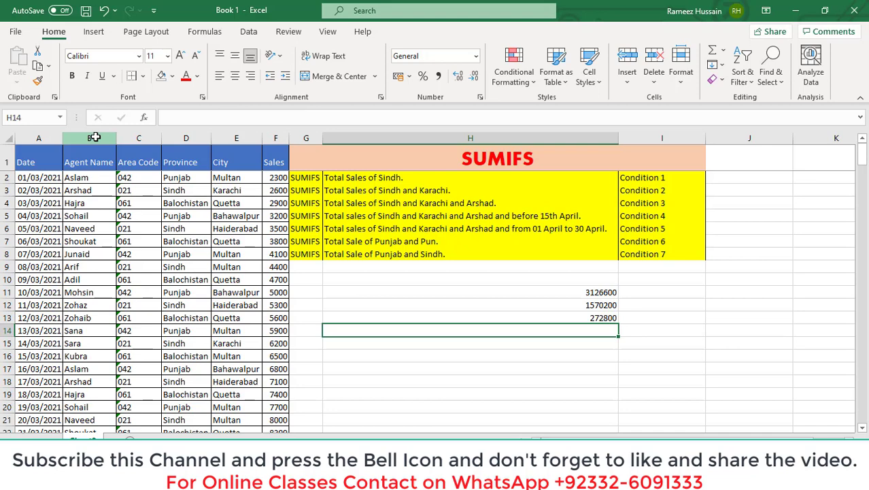
click(385, 218)
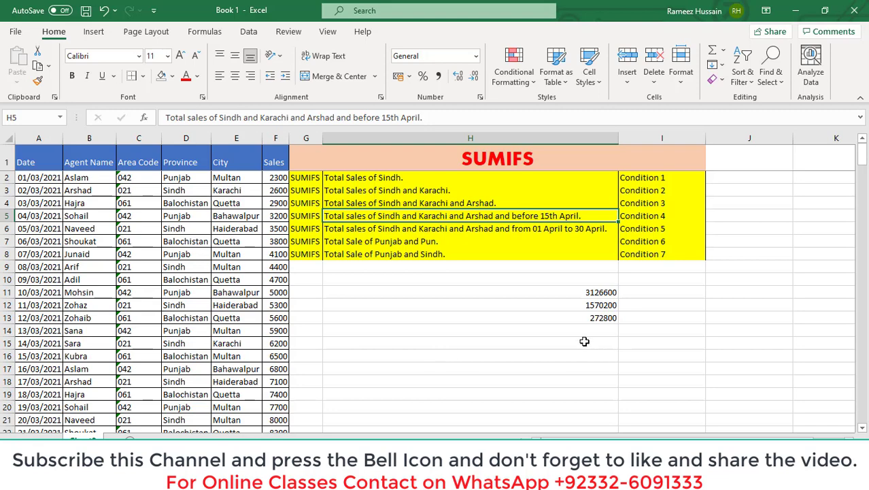
click(567, 330)
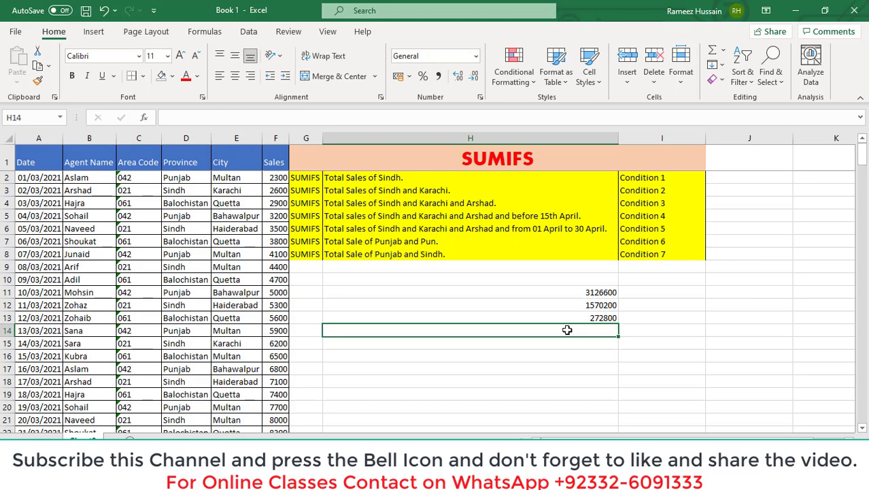
Step: In H14, type =SUMIFS(F:F,D:D,"Sindh",E:E,"Karachi",B:B,"Arshad", leaving the formula open
text(=sumi)
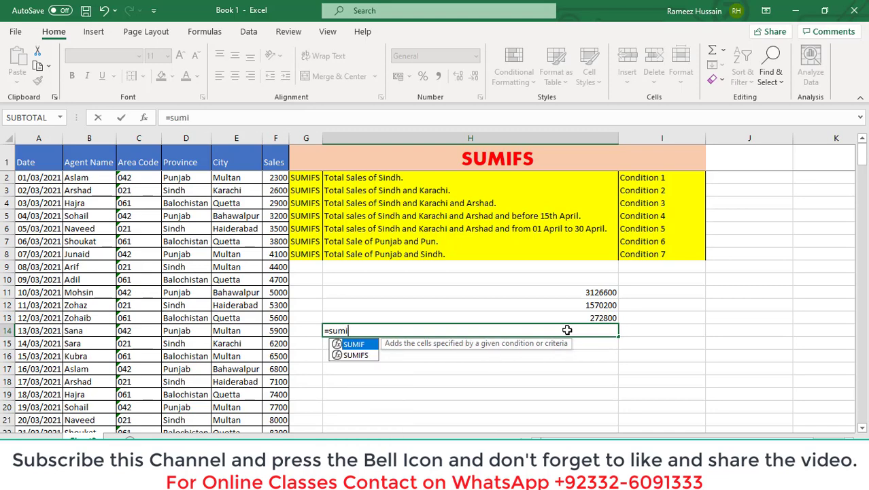
text(fs)
key(Tab)
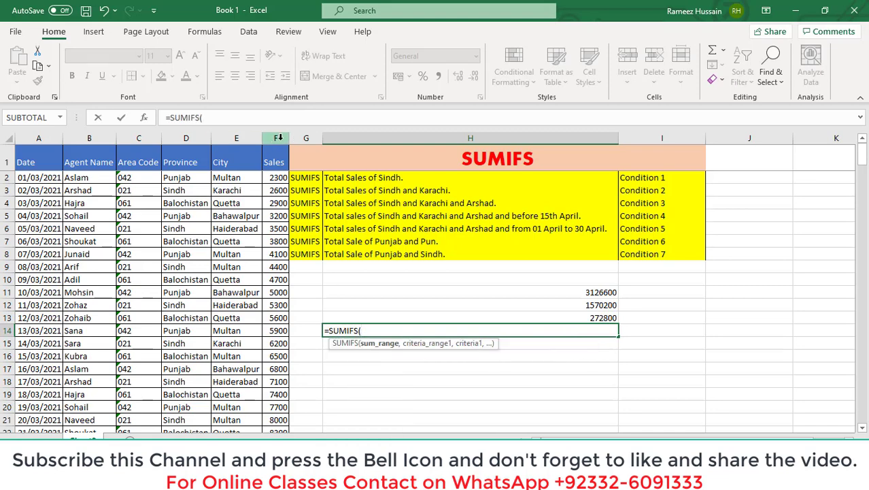
click(280, 138)
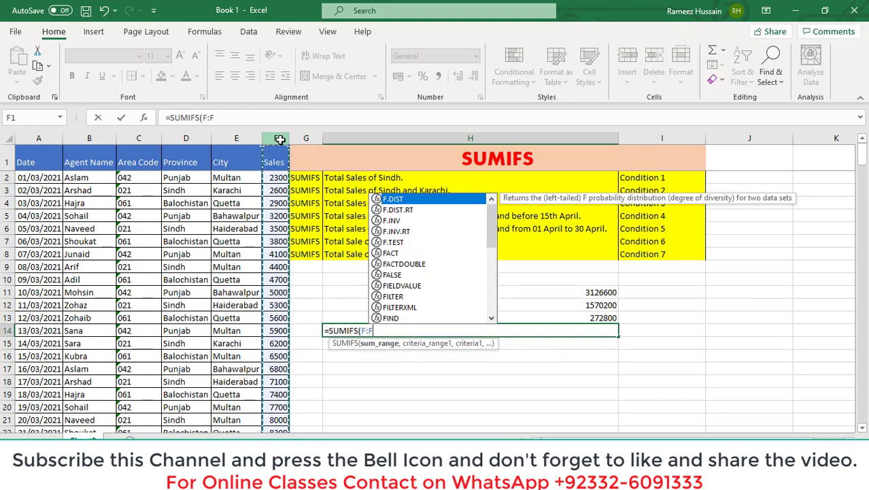
text(,)
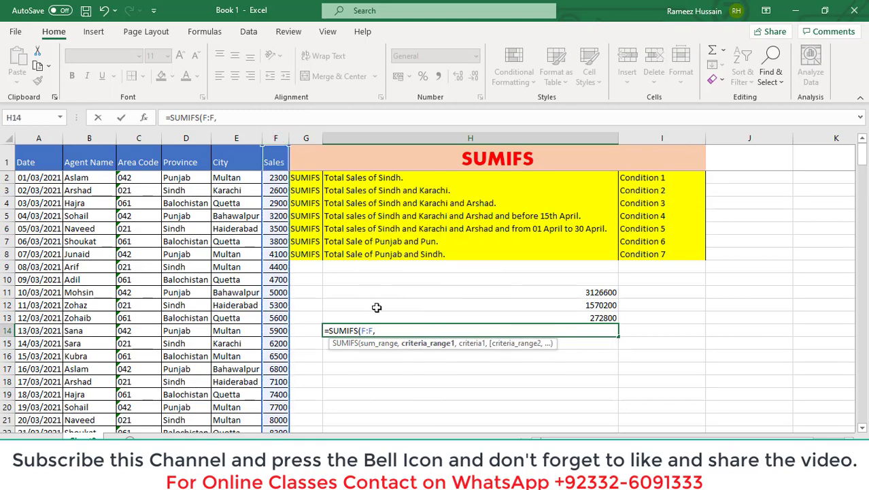
click(186, 139)
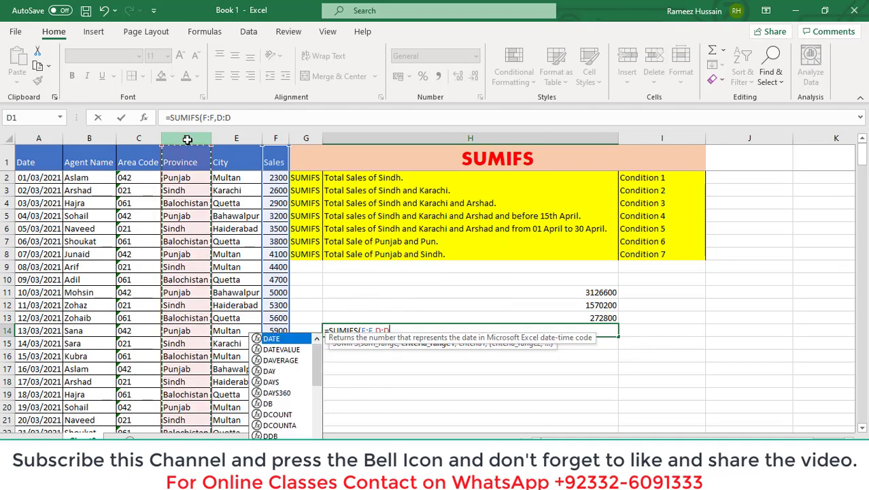
text(,)
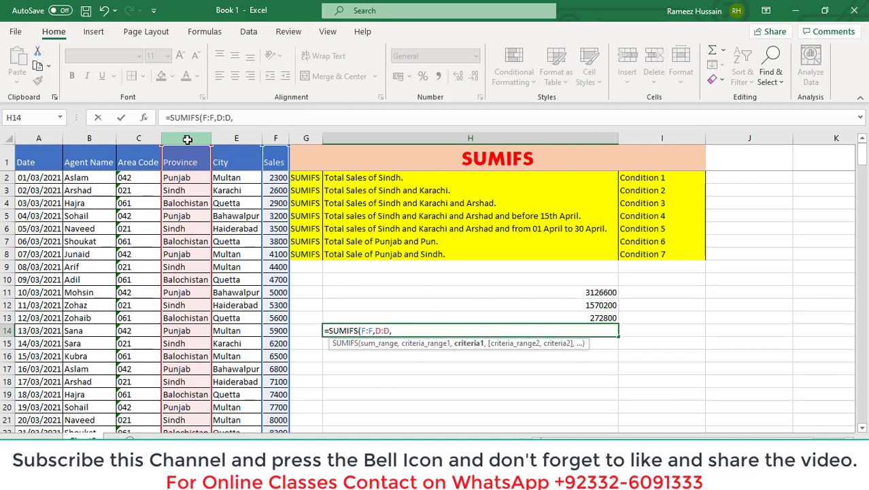
text(")
text(Sind)
text(h")
text(,)
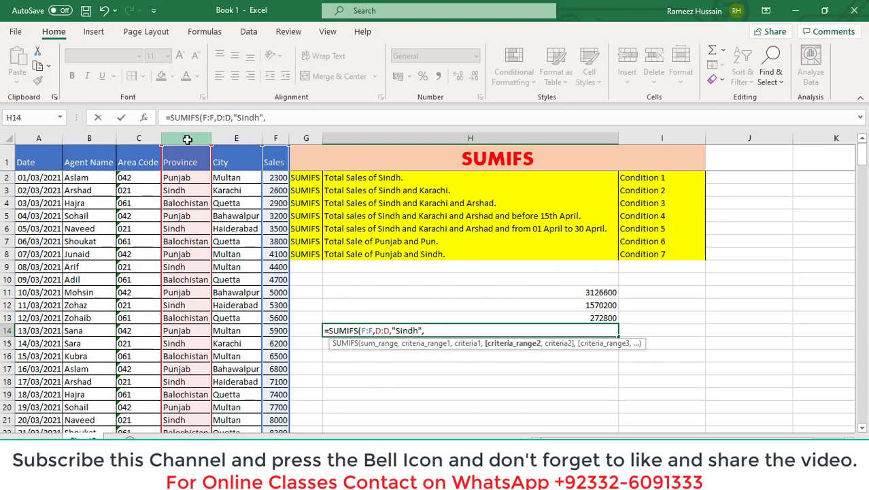
click(237, 137)
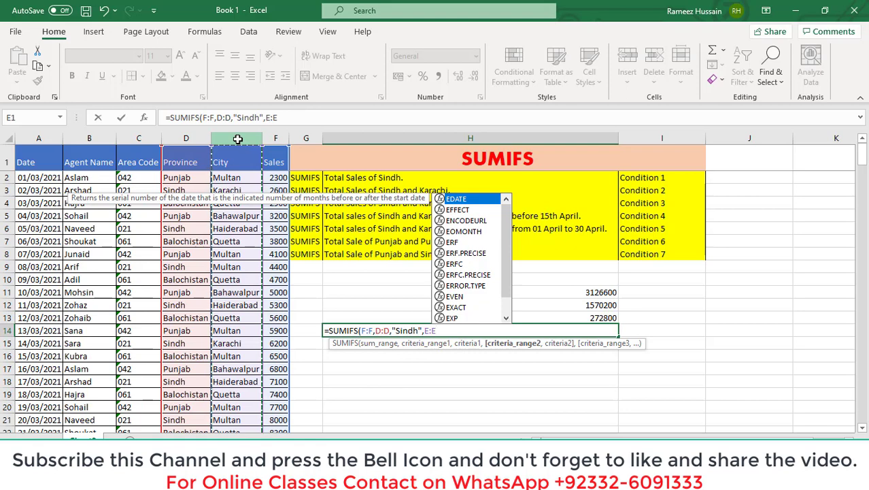
text(,)
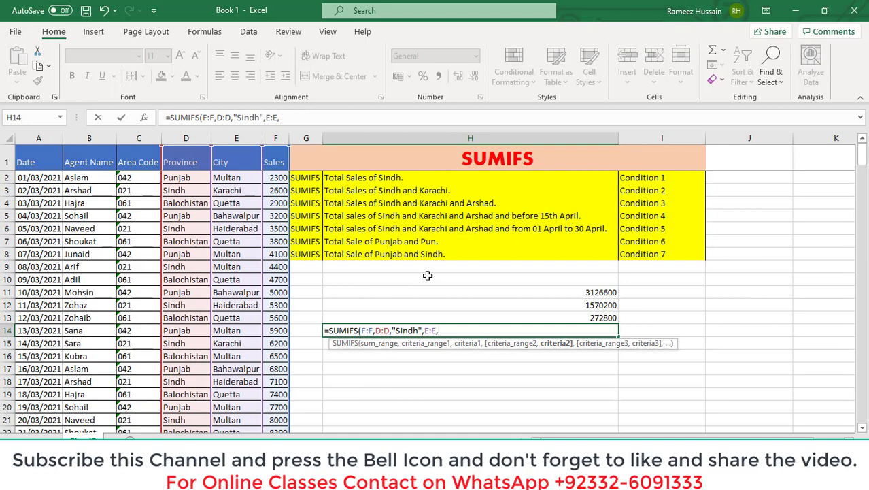
text("Kara)
text(chi")
text(,)
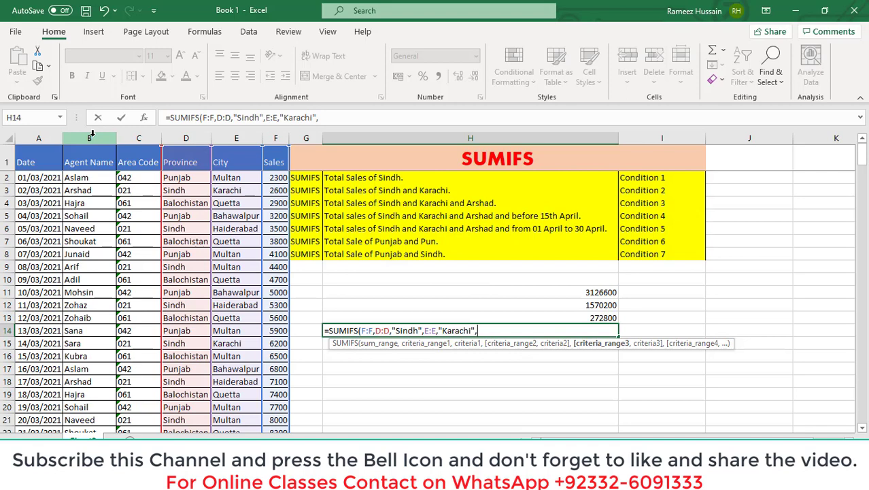
click(92, 136)
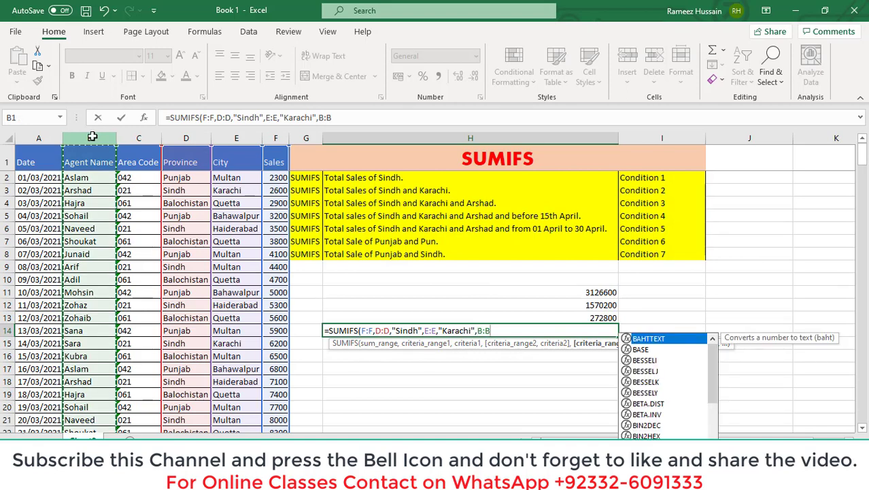
text(,)
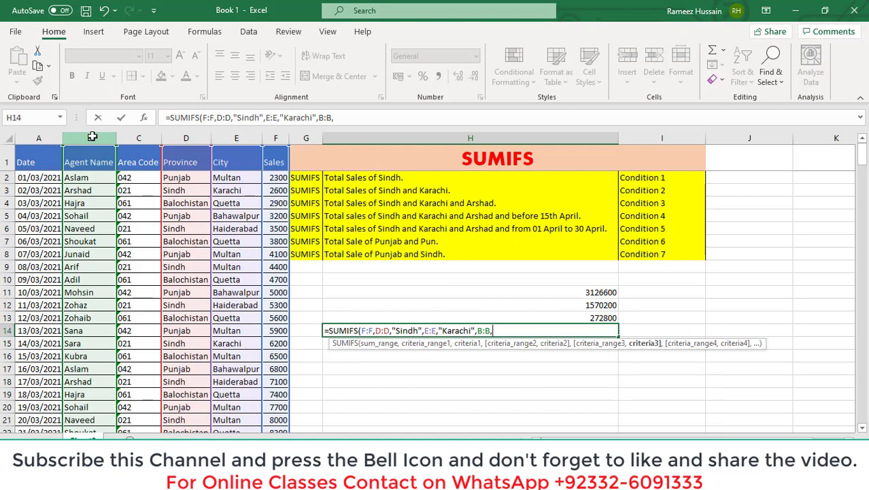
text(")
text(Arsha)
text(d")
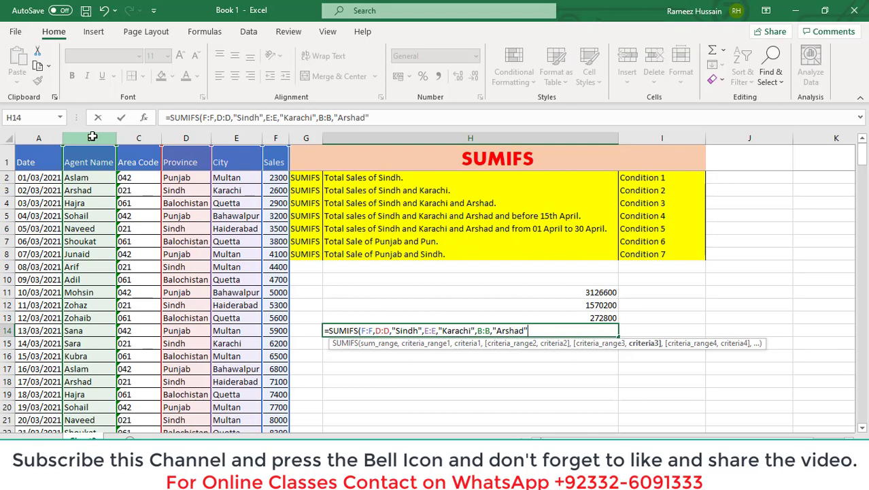
text(,)
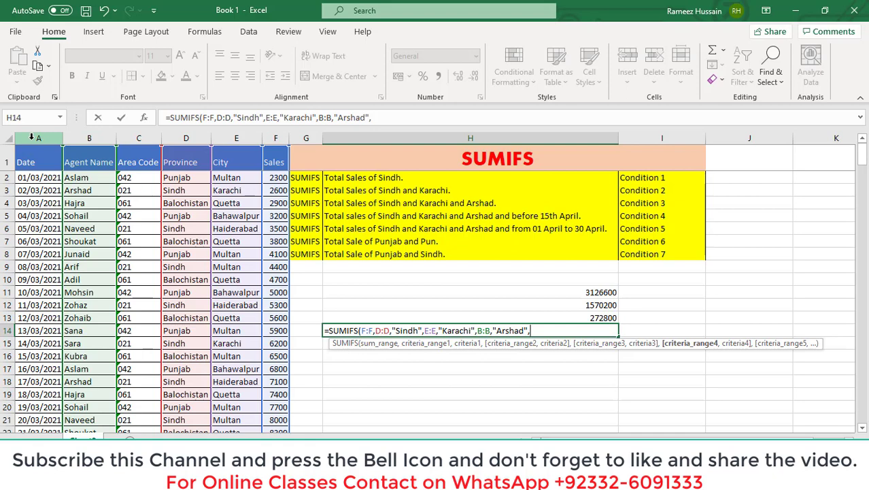
Step: Finish H14 with the Date criterion A:A,"<15/04/2021", showing 14200
click(31, 138)
text(,)
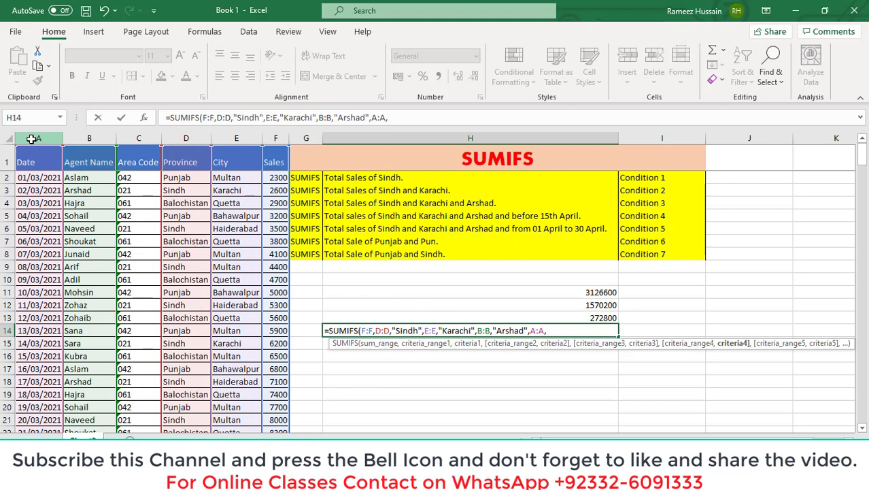
text(")
text(<)
text(15/0)
text(4/202)
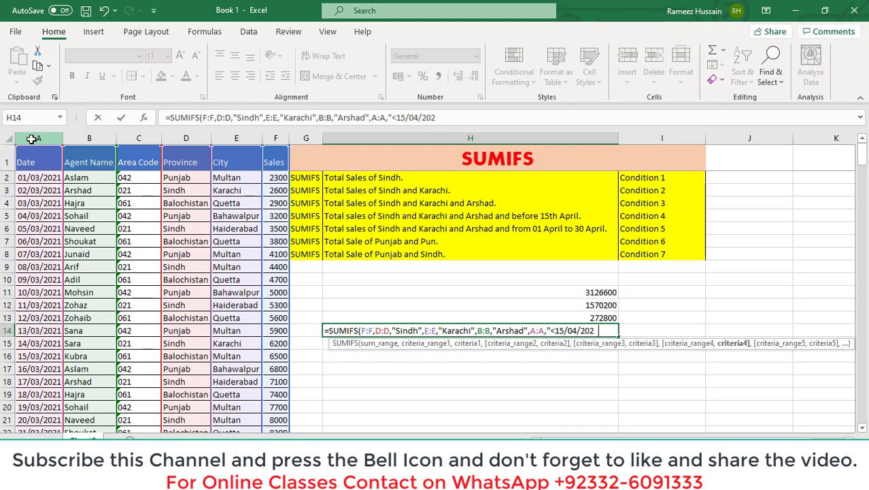
text(1)
text(")
text())
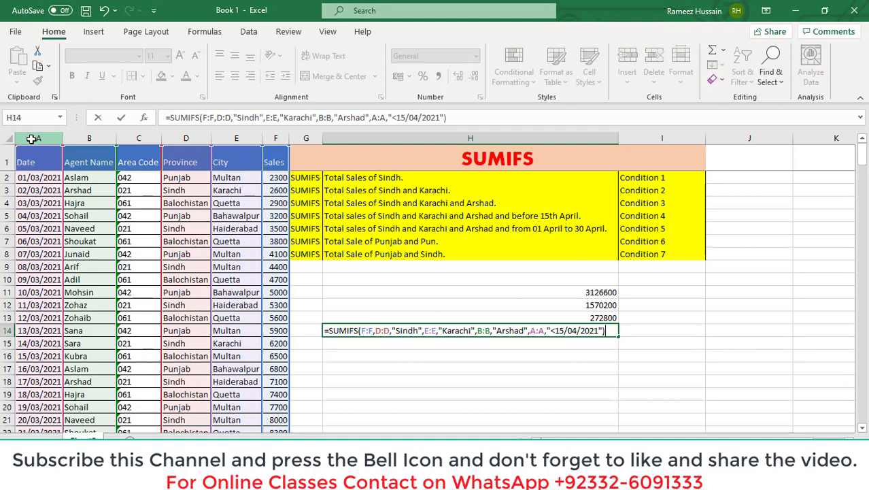
key(Return)
key(Up)
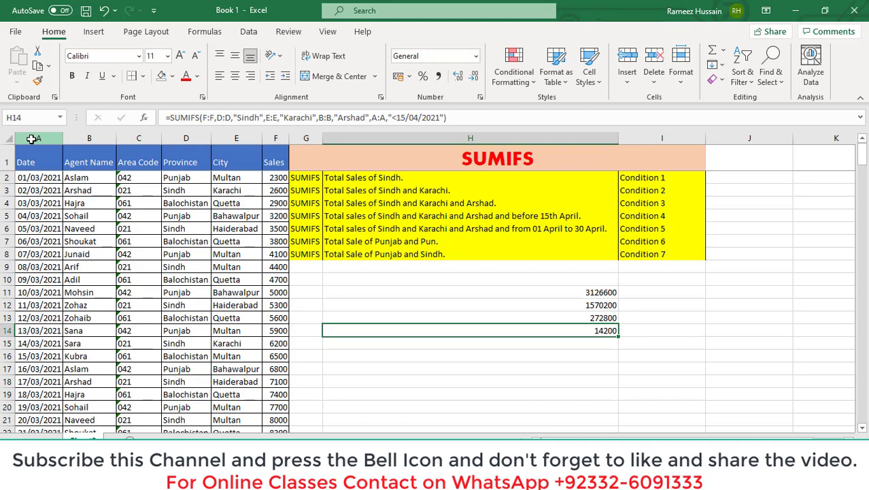
key(Return)
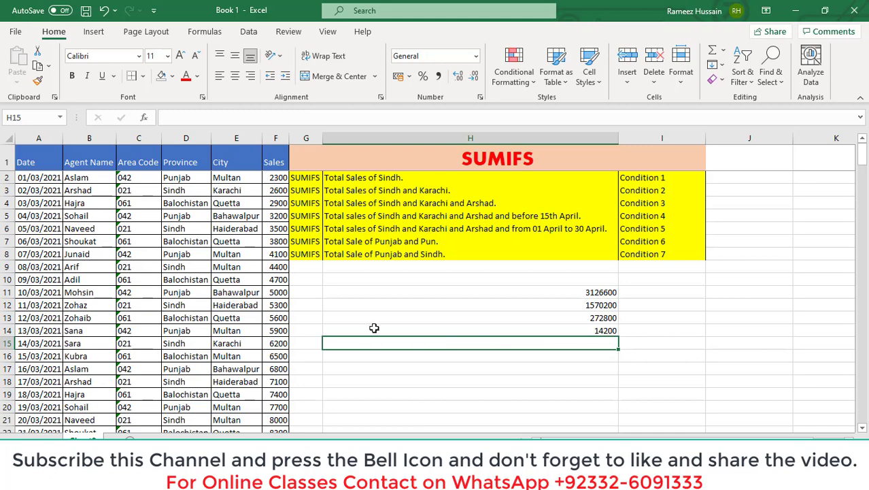
Step: Compare the Condition 4 and Condition 5 descriptions in H5 and H6
click(436, 231)
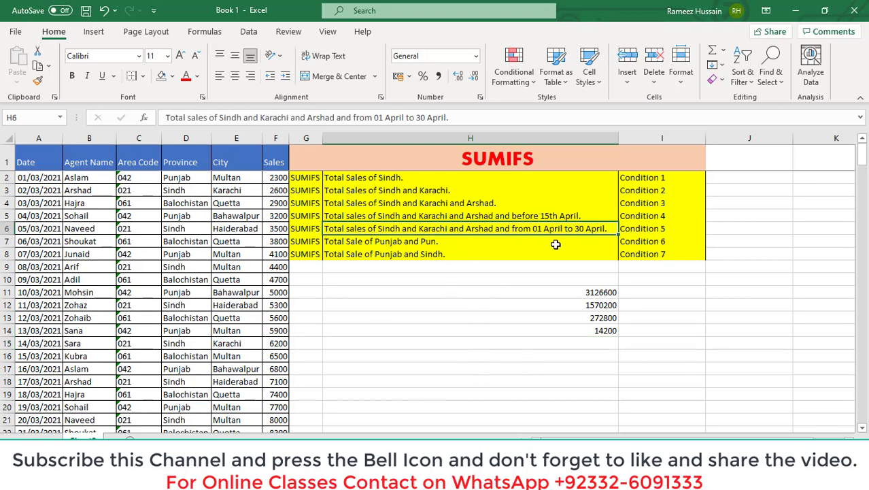
click(551, 217)
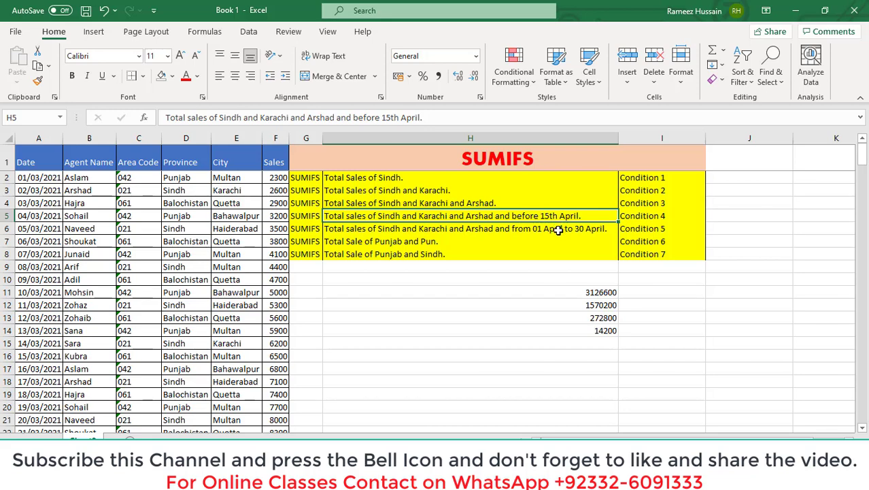
click(559, 227)
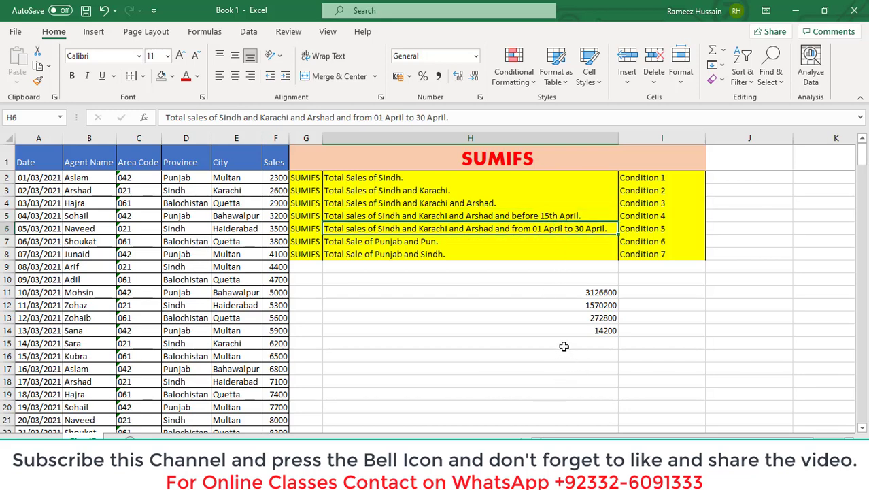
Step: Start H15's formula as =SUMIFS(F:F,D:D,"Sindh", for Condition 5
click(554, 346)
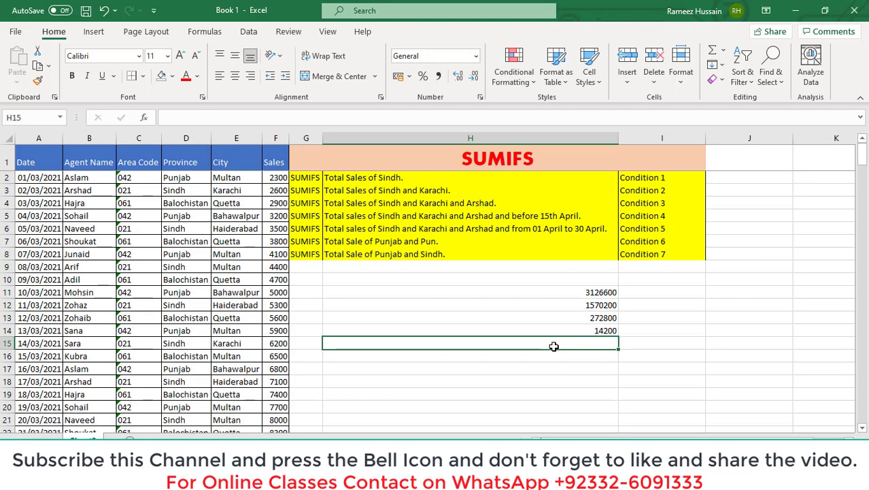
text(=sumifs)
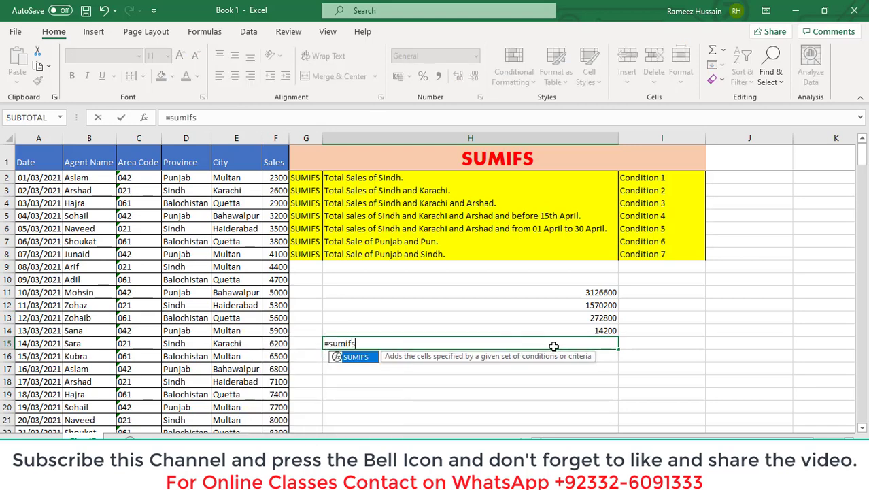
key(Tab)
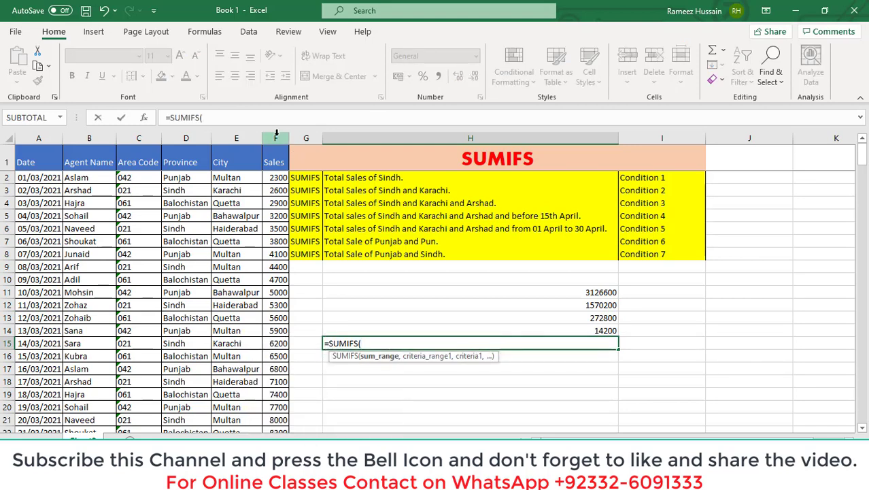
click(277, 134)
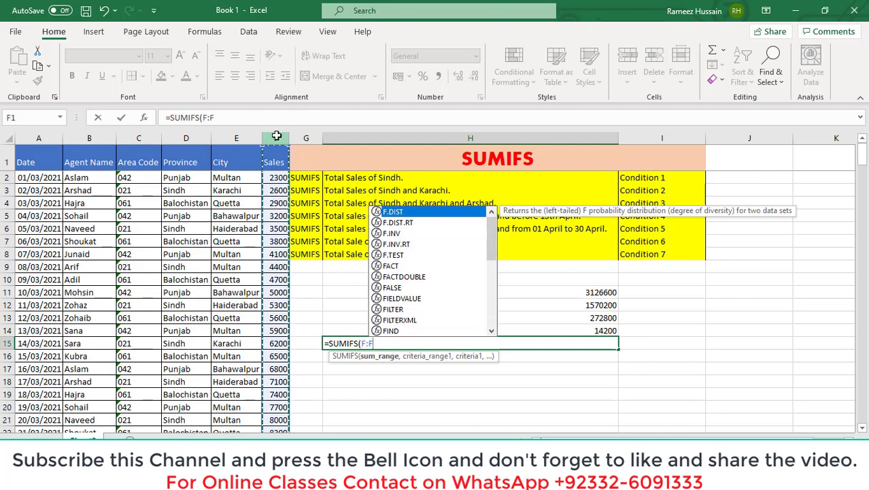
text(,)
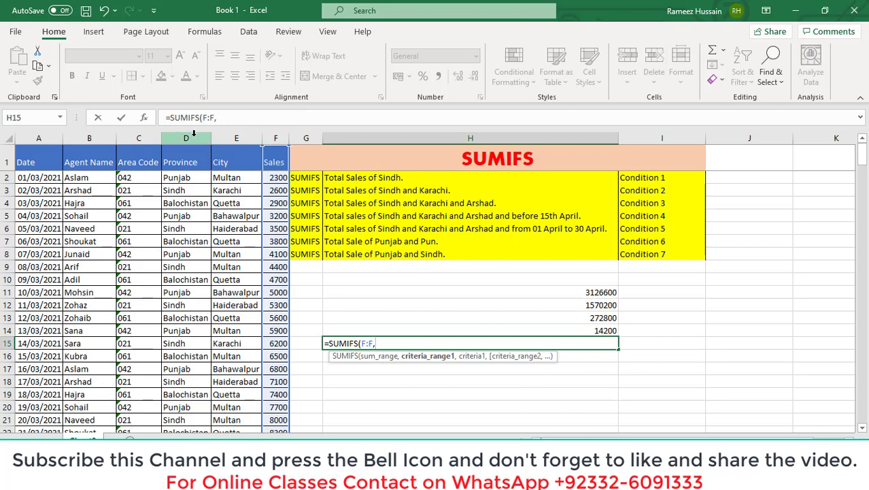
click(194, 136)
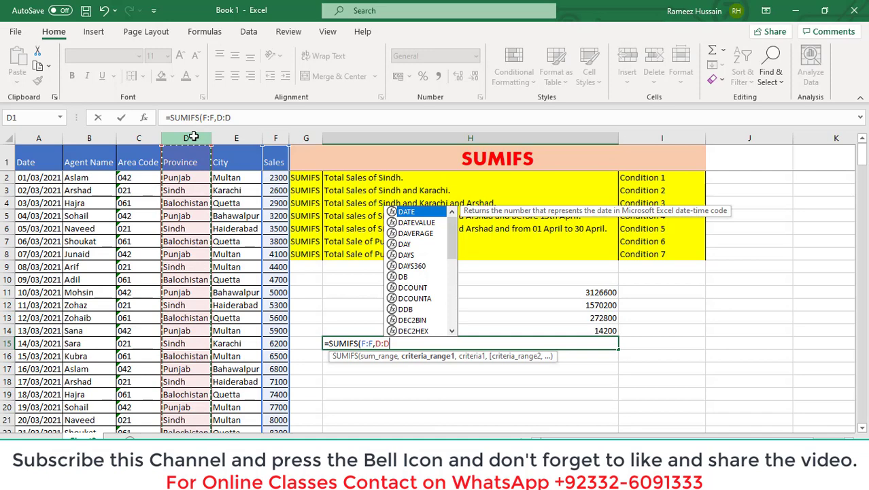
text(,)
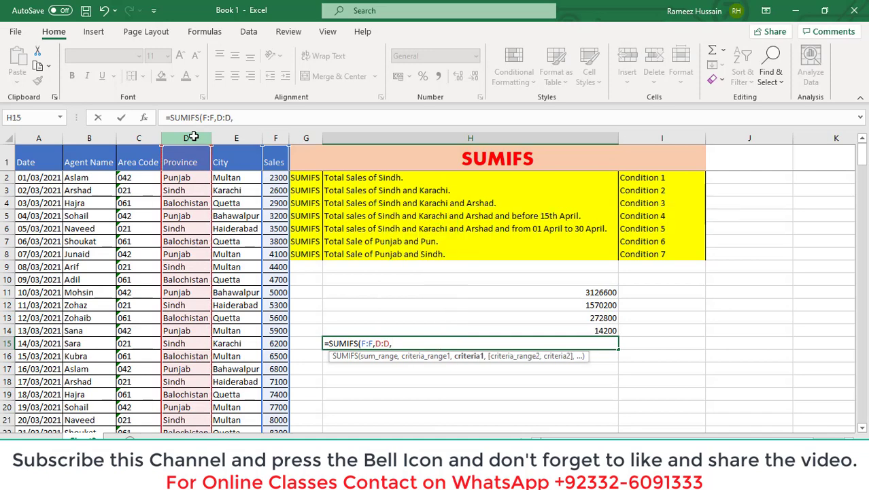
text("S)
text(indh")
text(,)
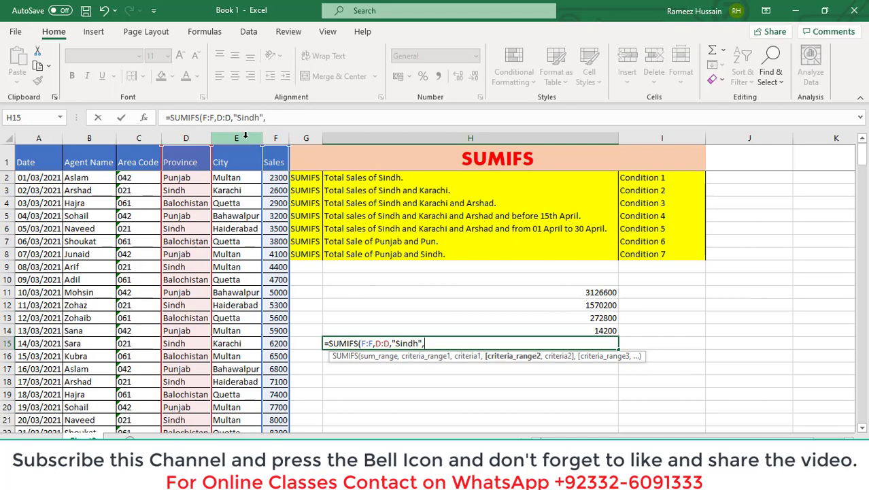
Step: Add E:E,"Karachi" and B:B,"Arshad" criteria pairs to the H15 formula
click(245, 136)
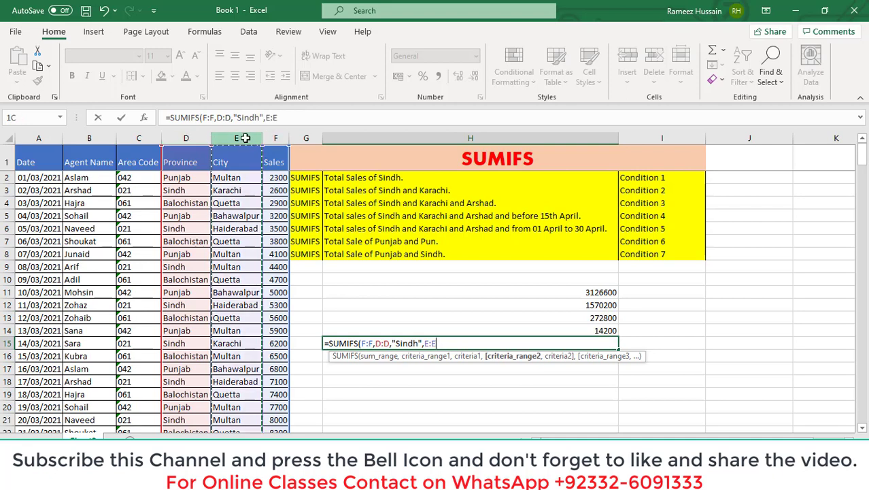
text(,)
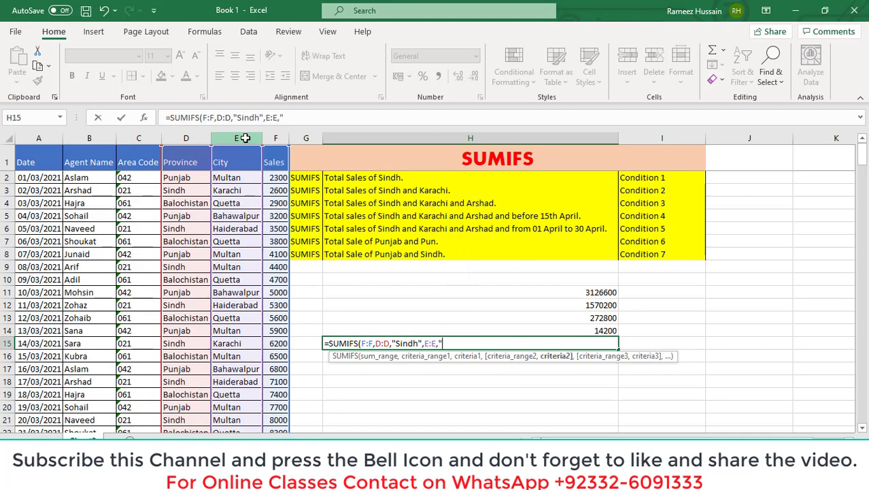
text("Kara)
text(chi")
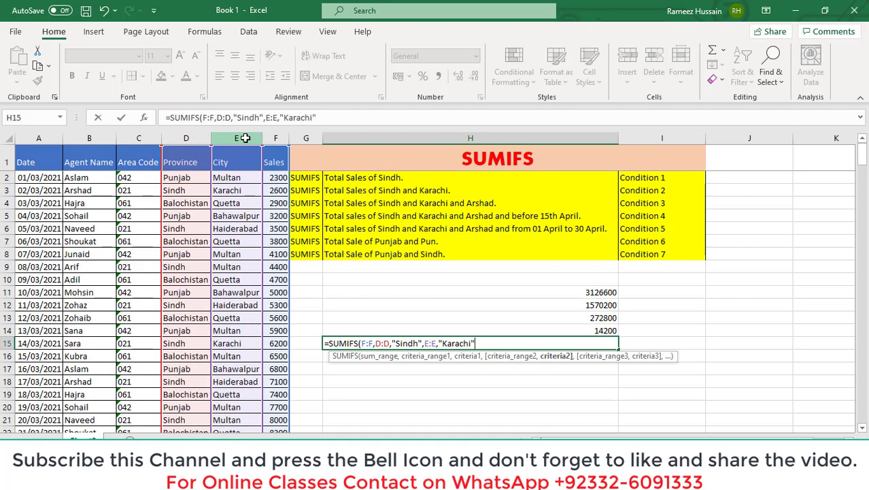
text(,)
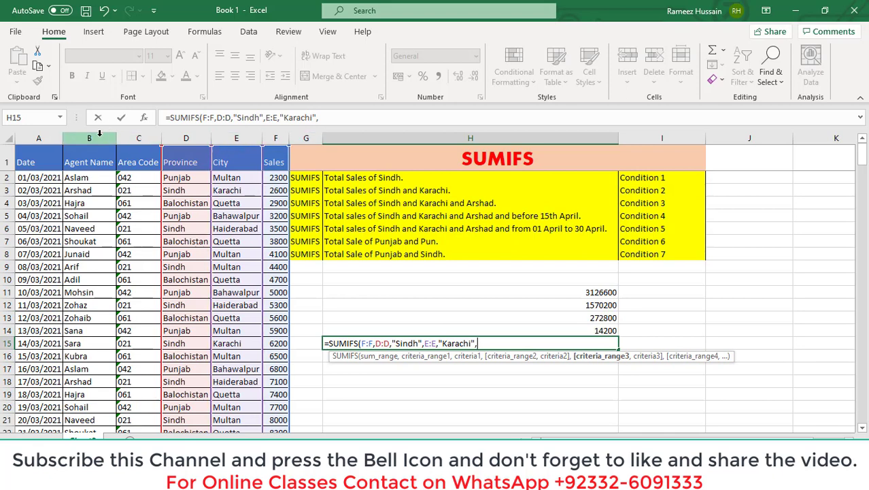
click(100, 137)
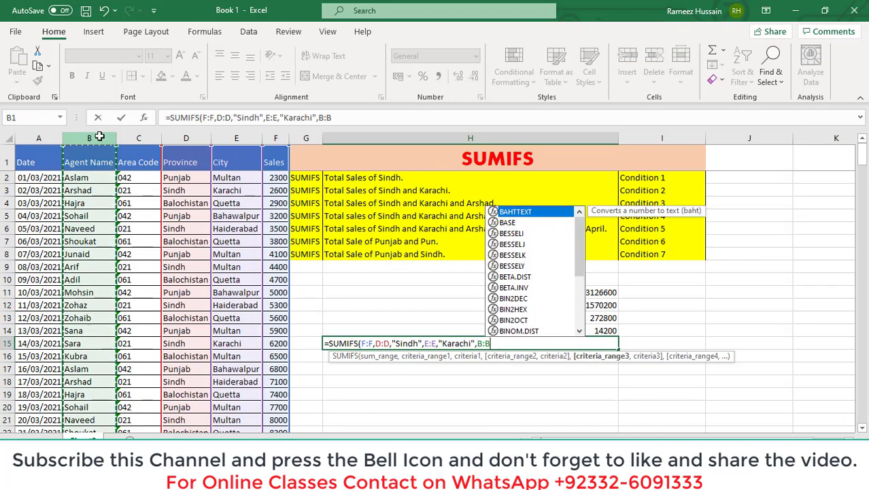
text(,)
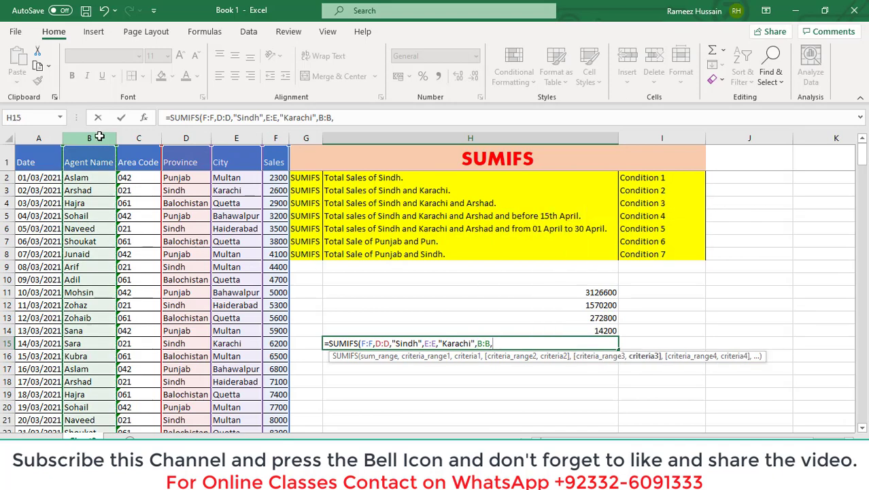
text("A)
text(rshad)
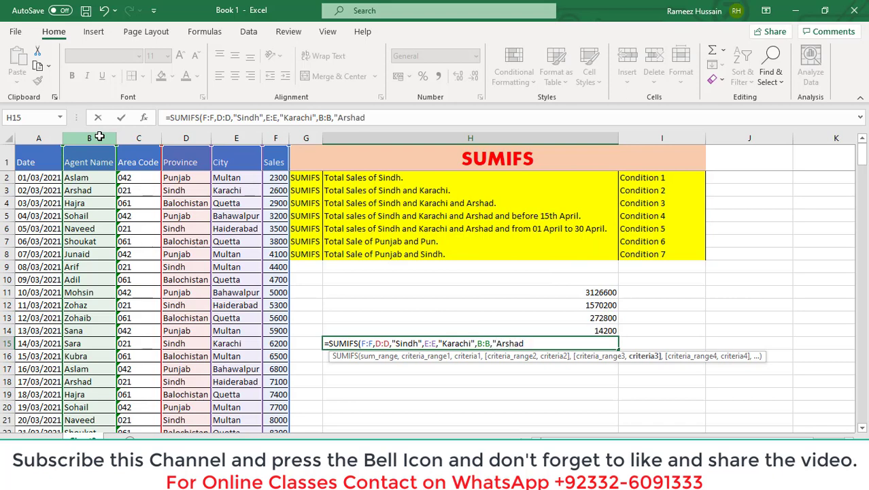
text(")
text(,)
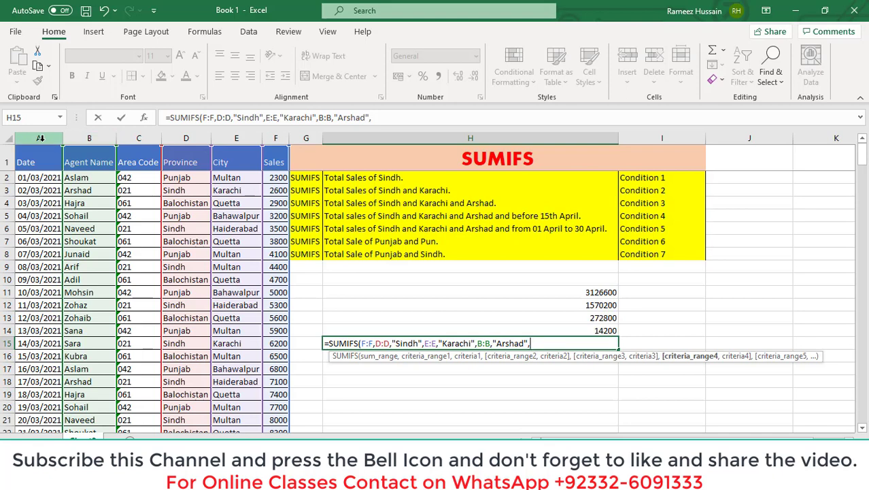
Step: Add the start-date criterion A:A,">="&"01/04/2021" to the H15 formula
click(41, 139)
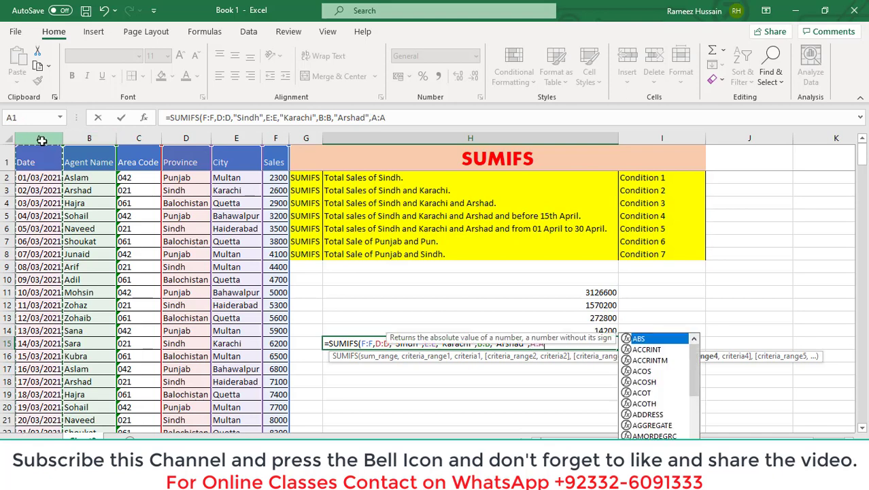
text(,)
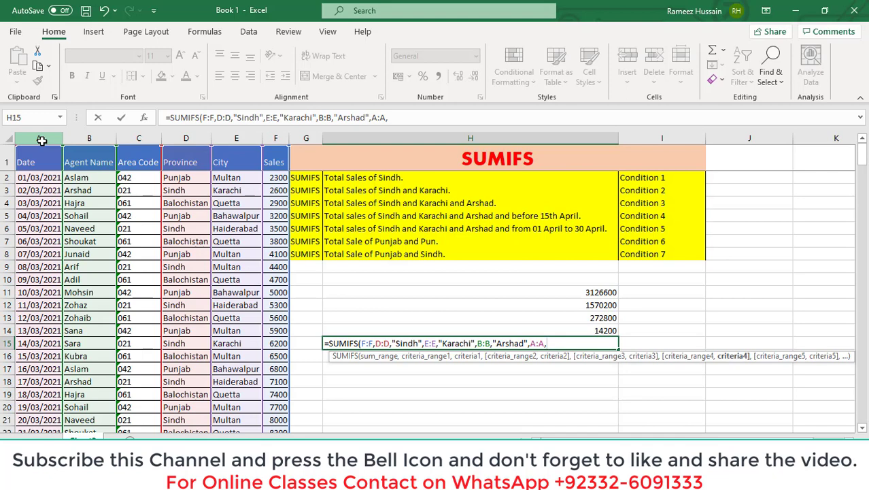
text(")
text(>)
text(=)
text(")
text(&)
text(")
text(01)
text(/04)
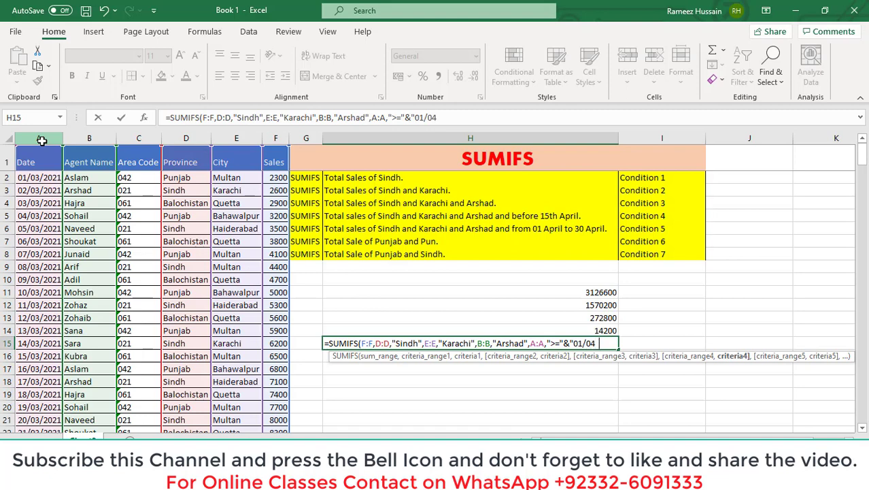
text(/2021")
text(,)
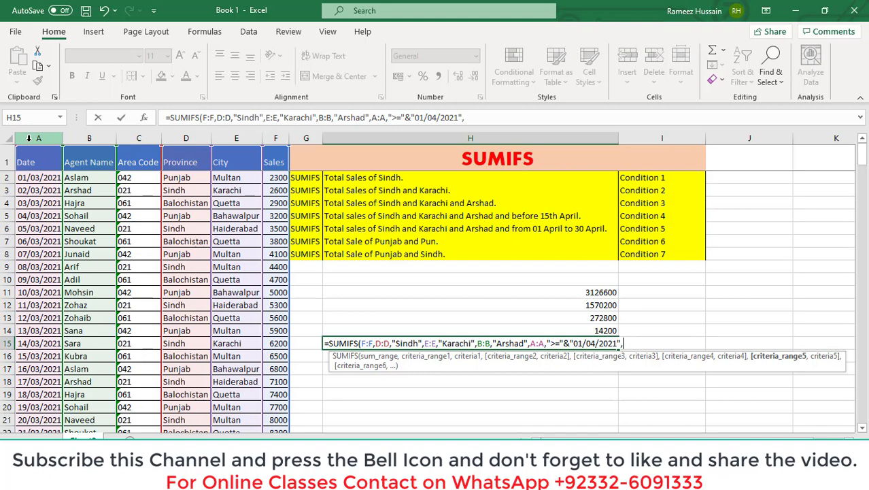
Step: Close the H15 formula with the end-date criterion A:A,"<="&"30/04/2021"
click(29, 138)
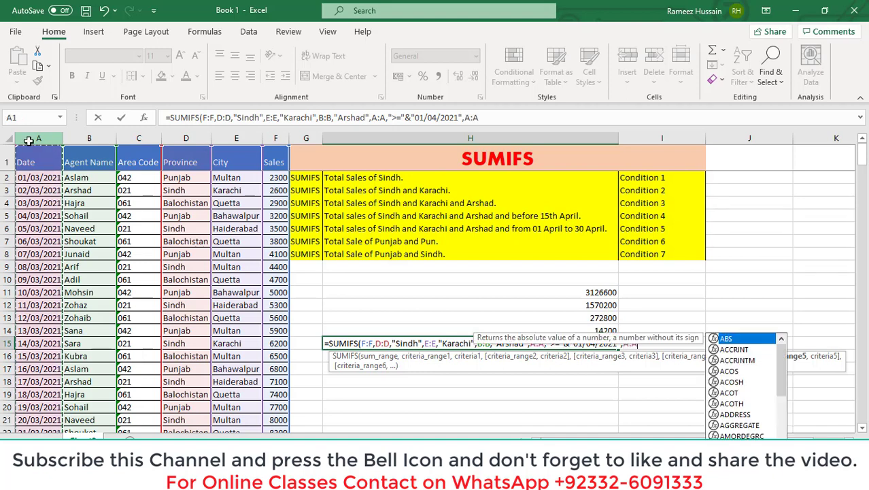
text(,)
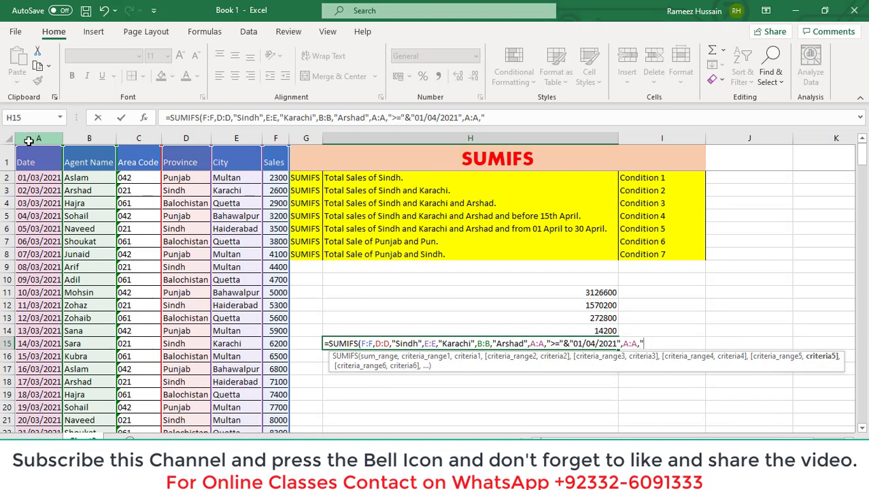
text("<=")
text(&")
text(30)
text(/0)
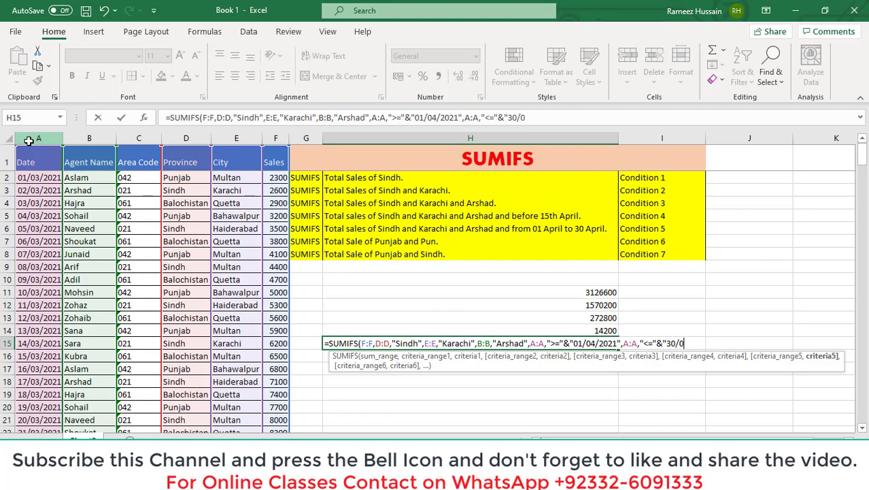
text(4/2021)
text(")
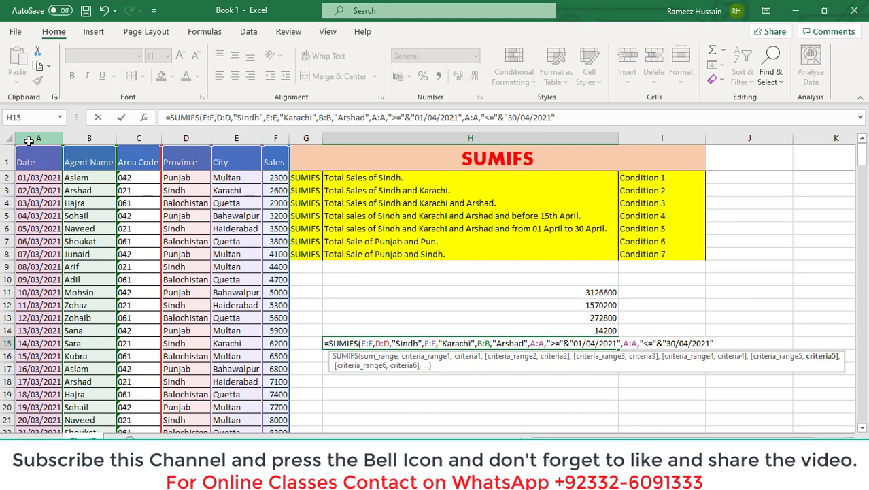
text())
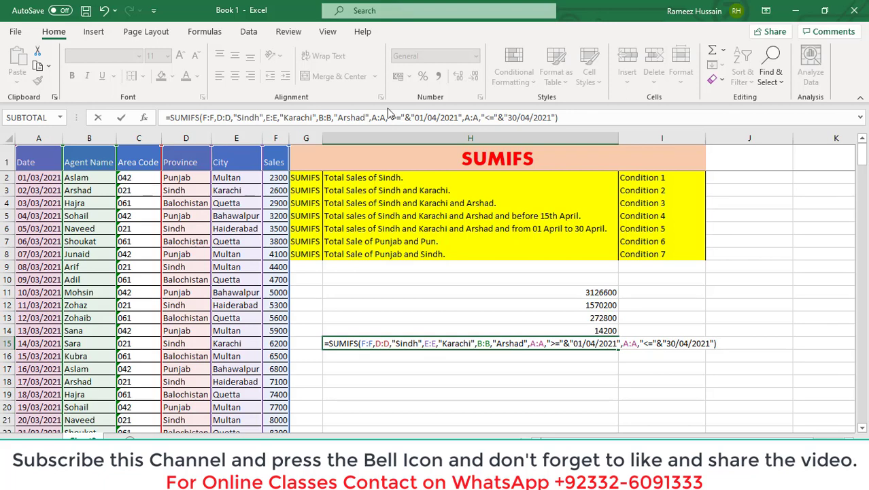
drag(372, 117, 459, 117)
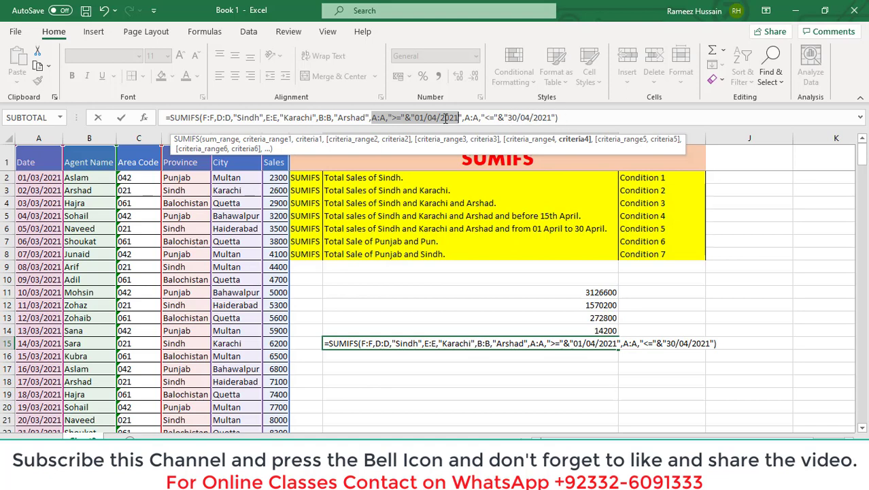
click(563, 117)
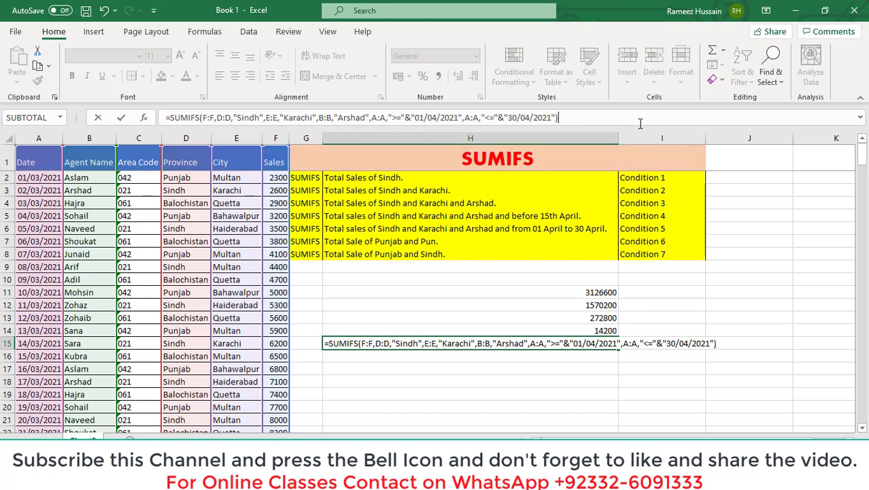
key(Return)
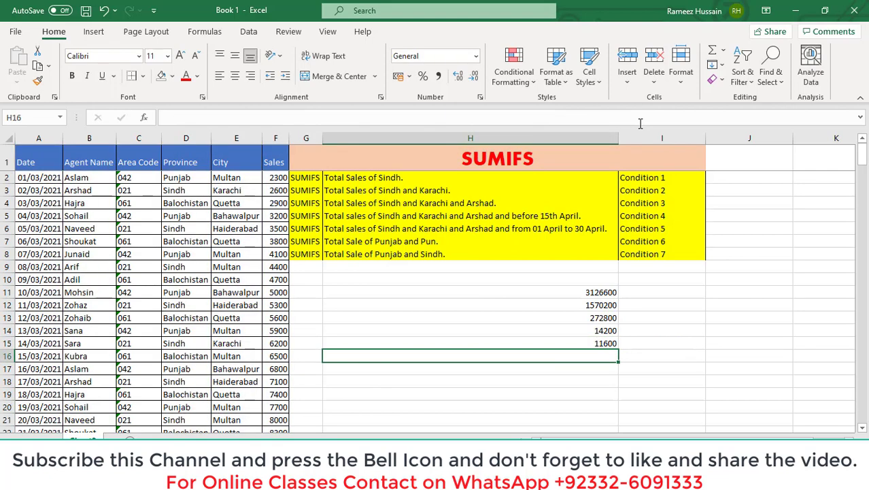
key(Up)
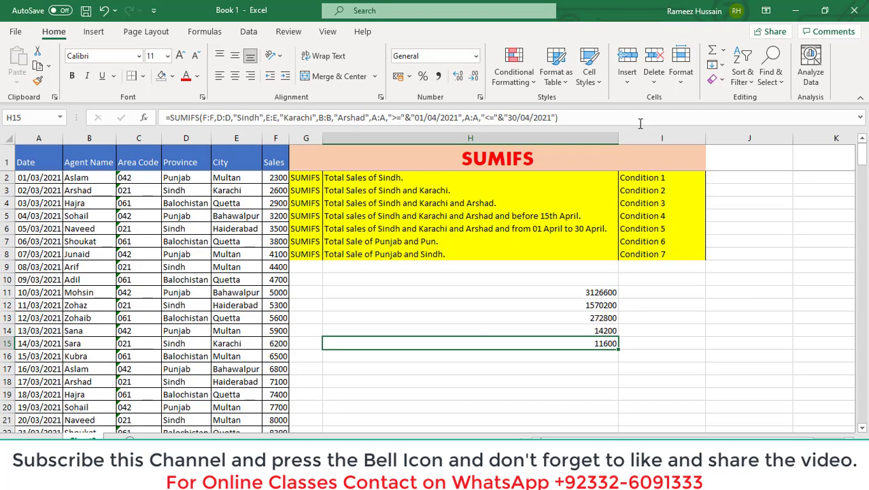
key(Return)
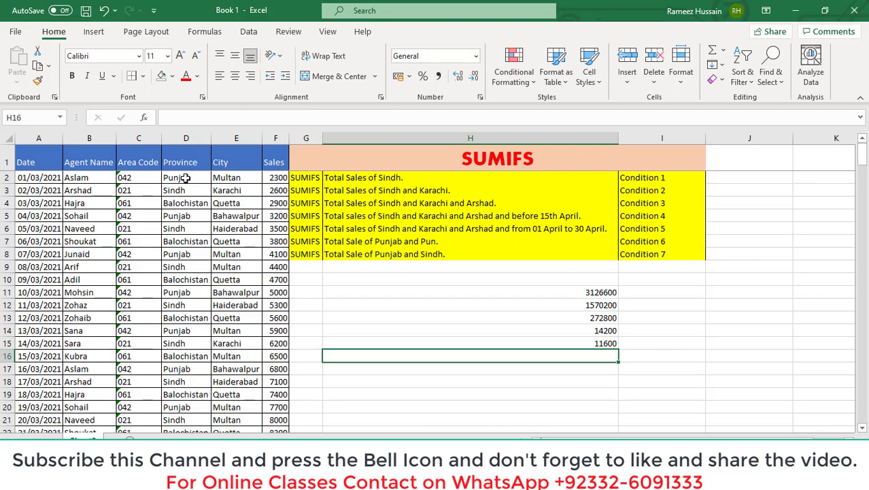
click(186, 178)
scroll(180, 228, down, 4)
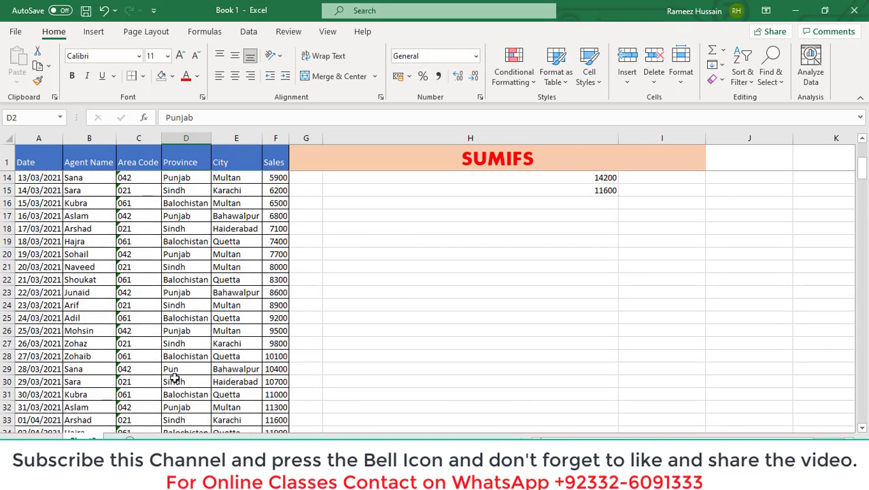
click(181, 369)
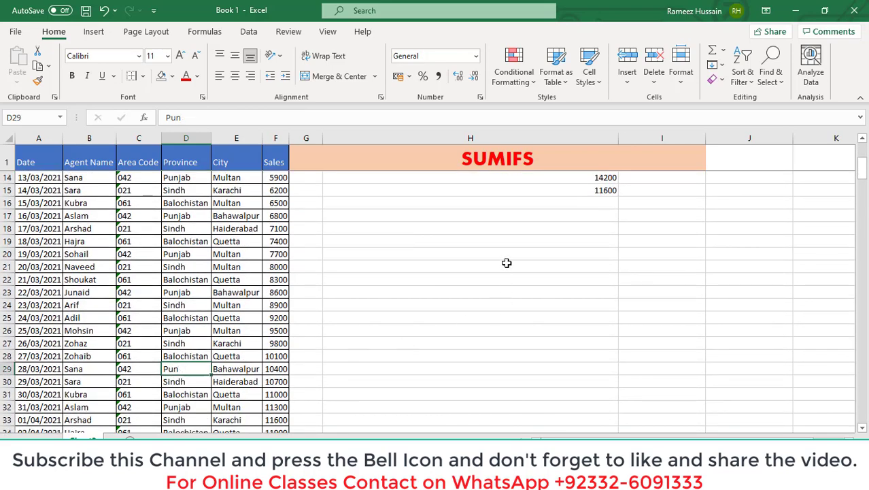
scroll(509, 249, up, 4)
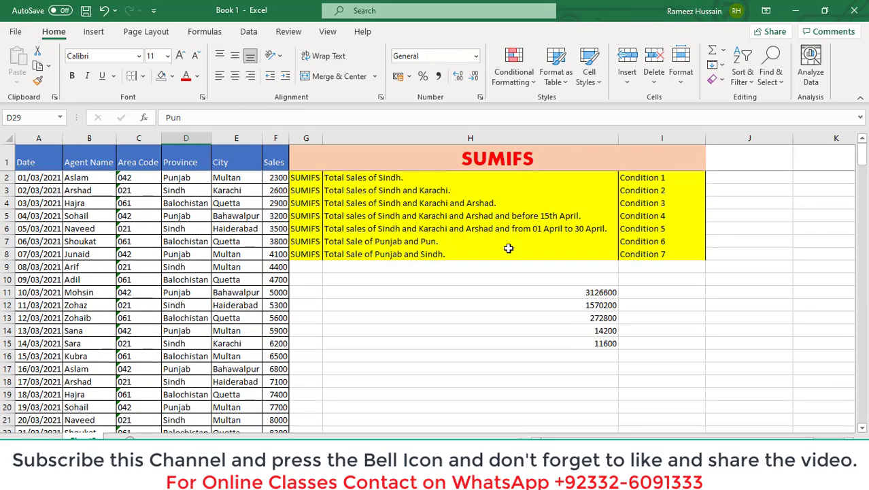
click(519, 357)
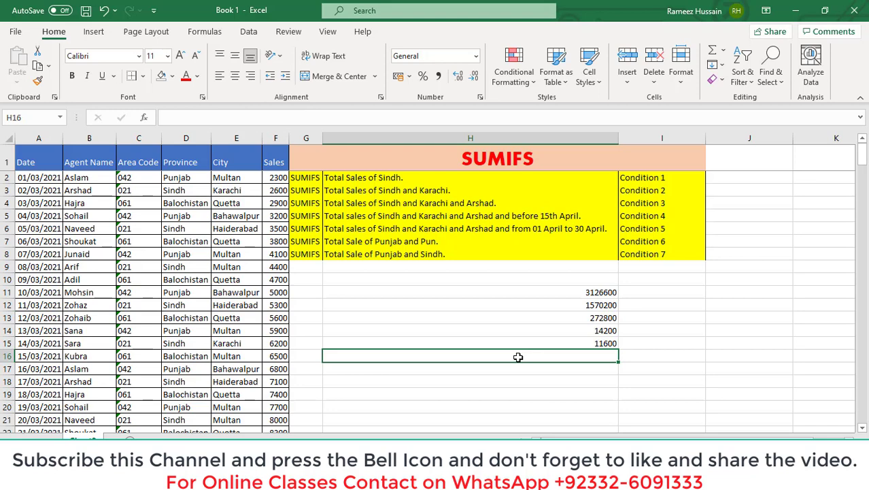
Step: Enter =SUMIFS(F:F,D:D,"*Pun*") in H16 to total Pun-province sales, returning 3177500
text(=sumi)
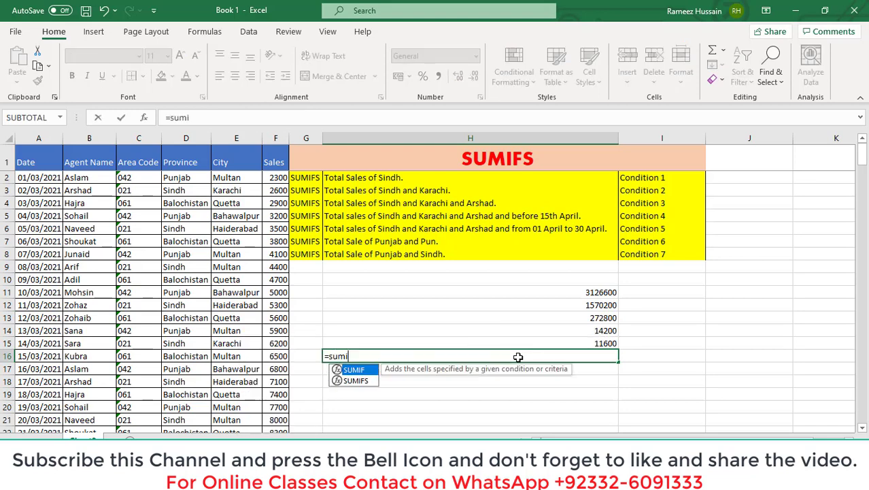
text(fs)
key(BackSpace)
text(s)
key(Tab)
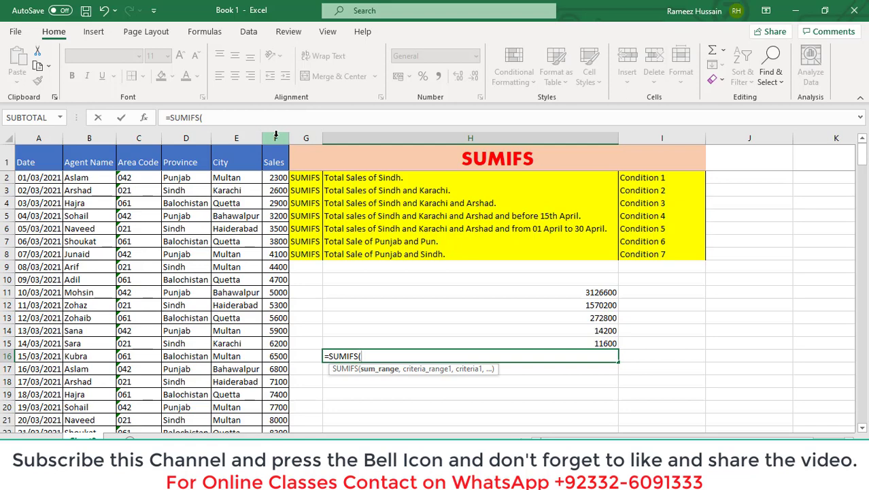
click(276, 136)
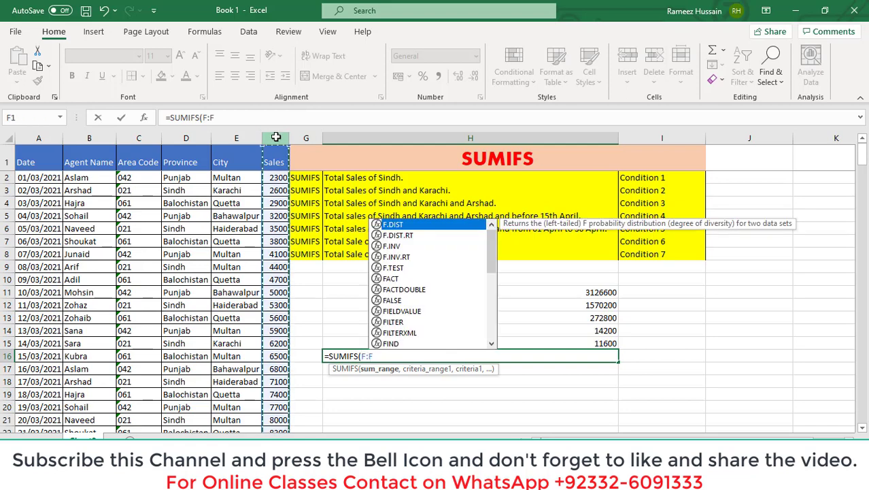
text(,)
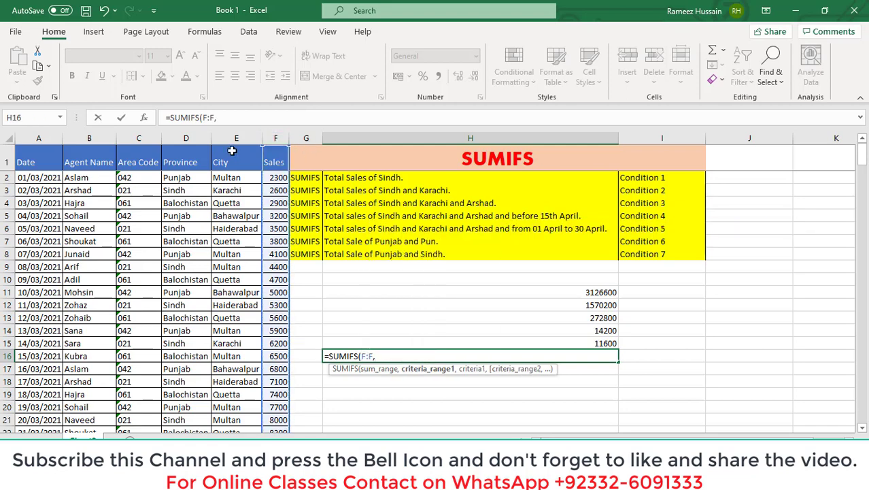
click(175, 136)
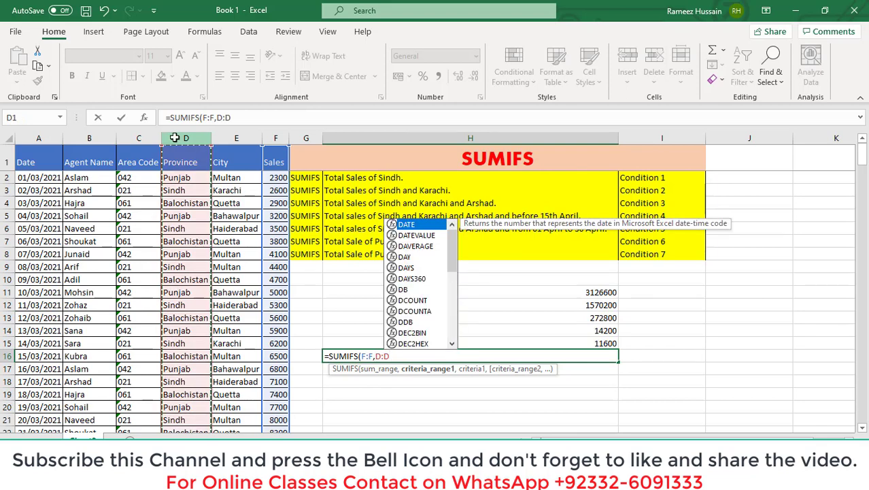
text(,)
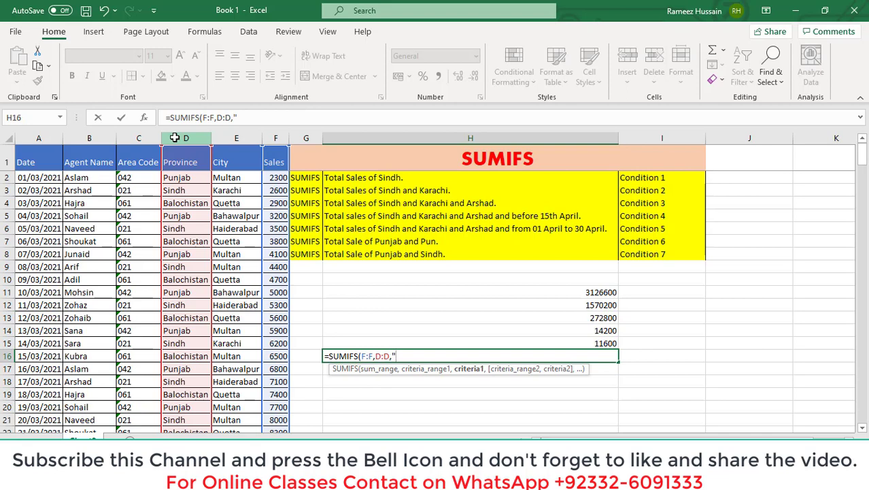
text(*)
text(Pu)
text(n*)
text(")
text())
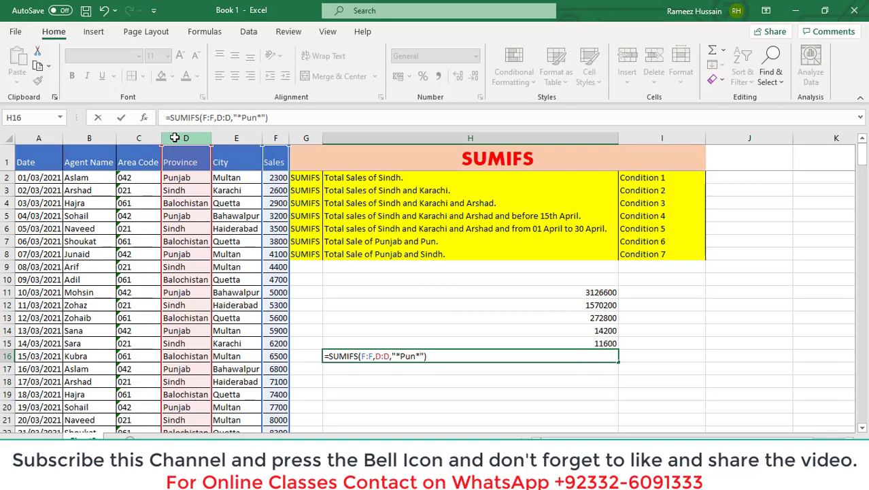
key(Return)
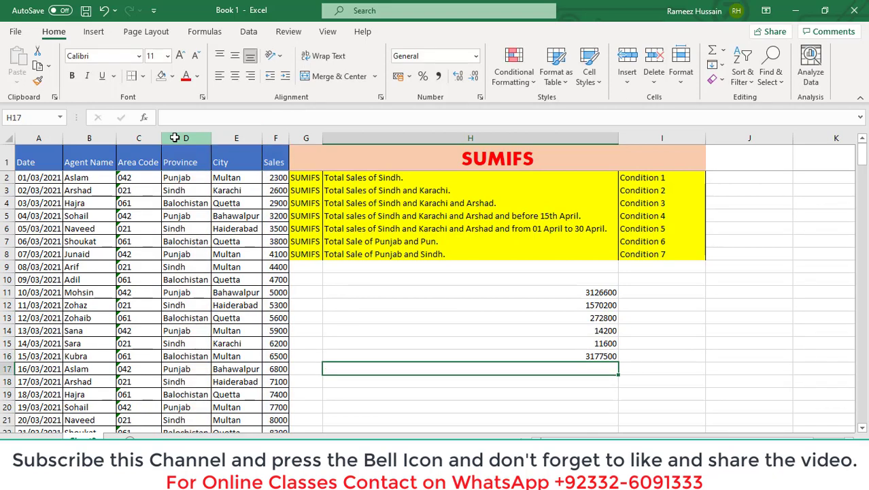
Step: Recheck the H16 formula and reword Condition 7 as 'Total Sale of Punjab or Sindh.(OR Logic)'
key(Up)
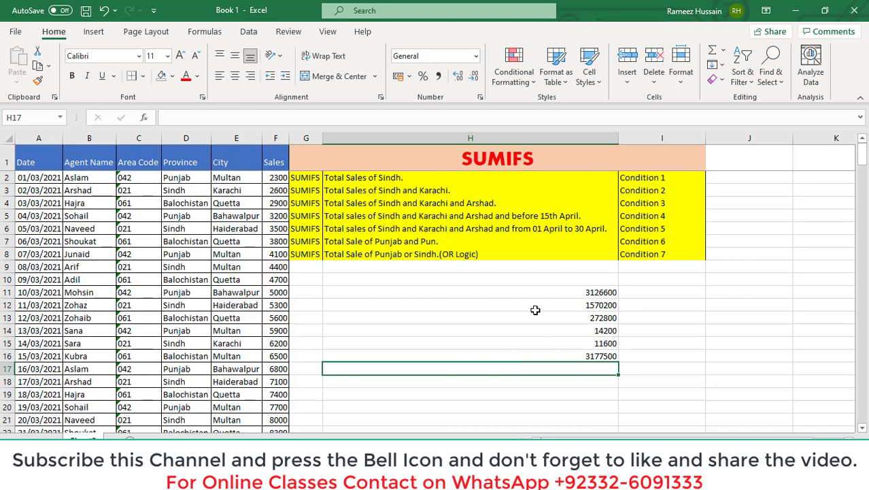
click(383, 255)
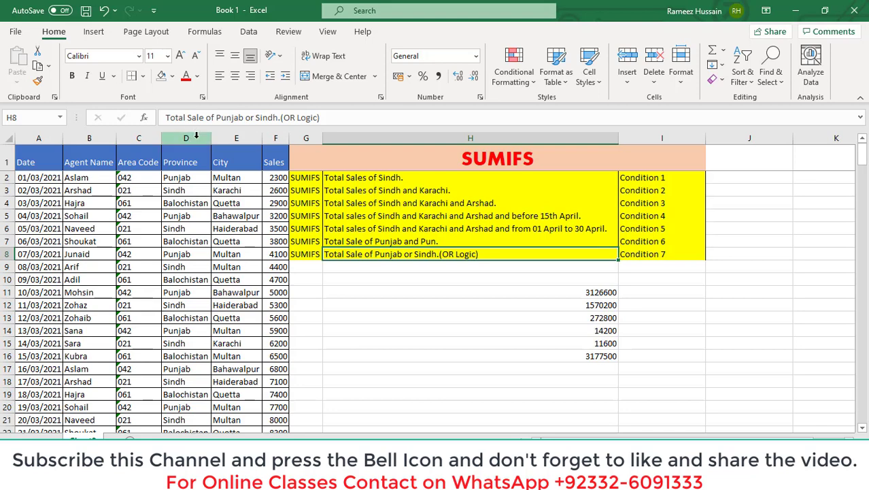
click(506, 368)
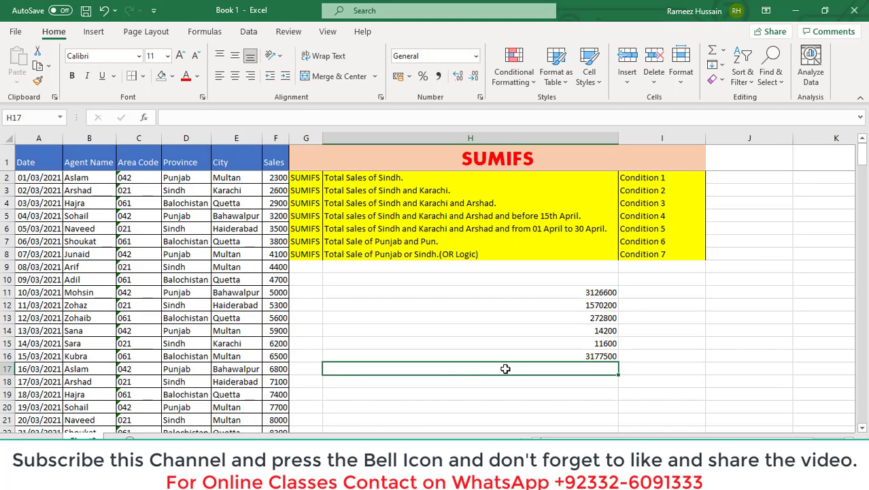
Step: Enter =SUMIFS(F:F,D:D,{"Sindh","Punjab"}) in H17, spilling 3126600 and 2615200
text(=su)
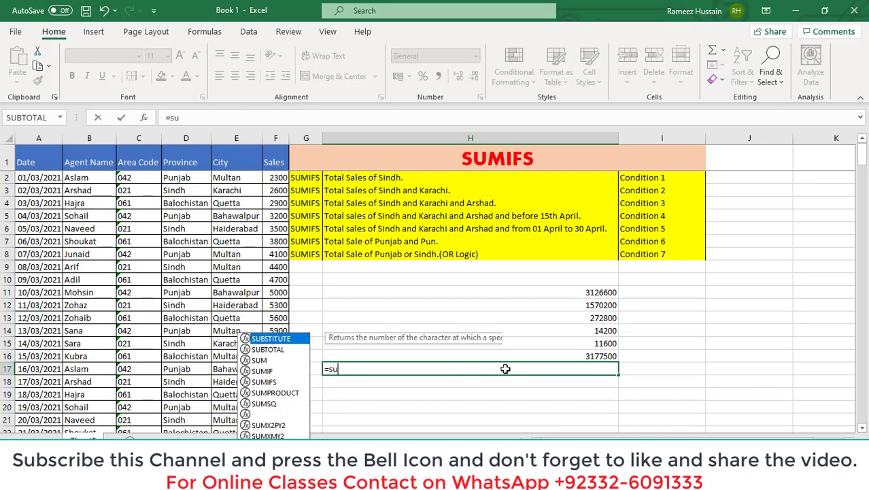
text(mifs)
key(Tab)
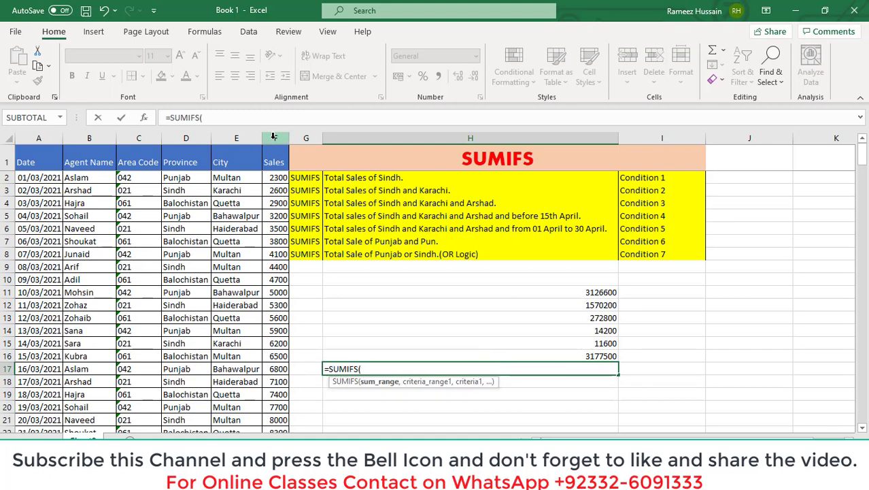
click(273, 138)
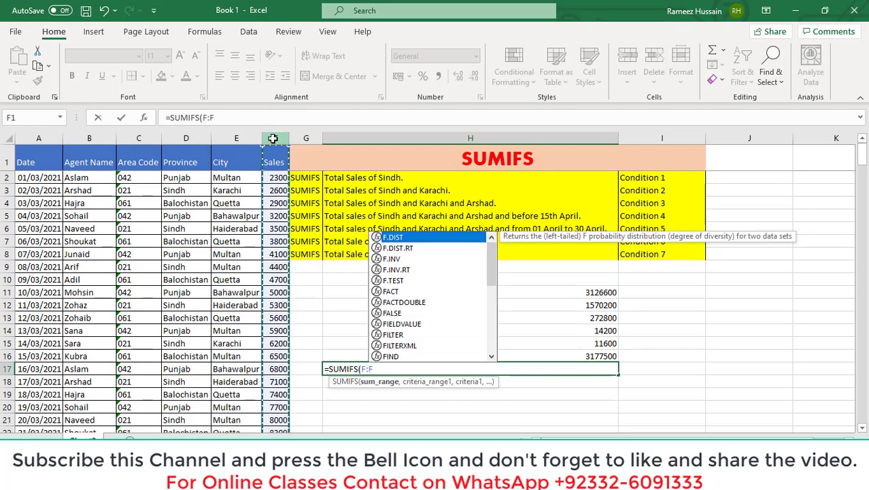
text(,)
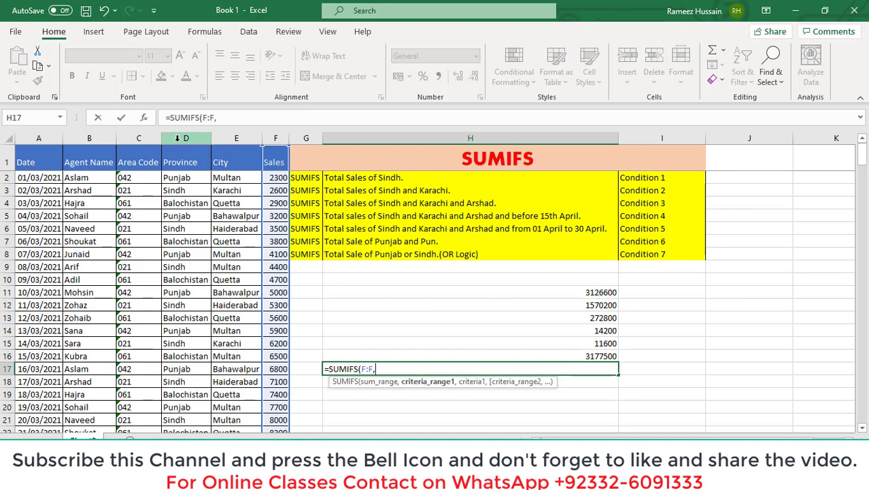
click(178, 138)
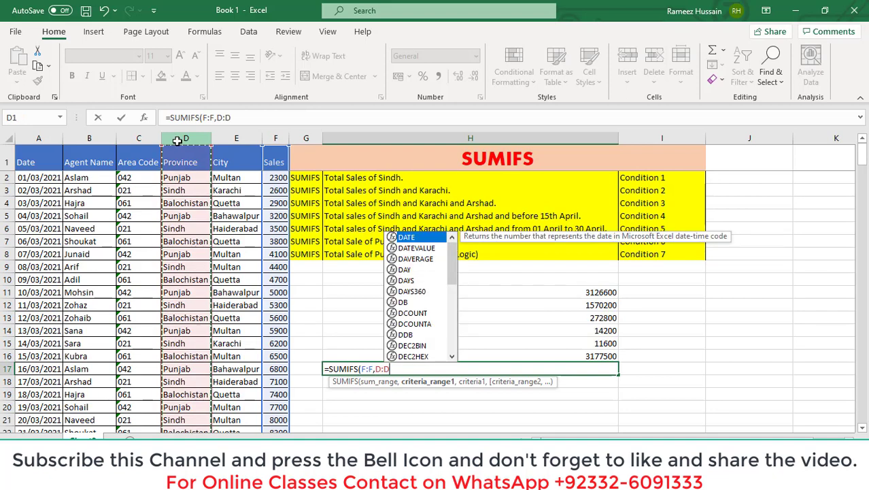
text(,)
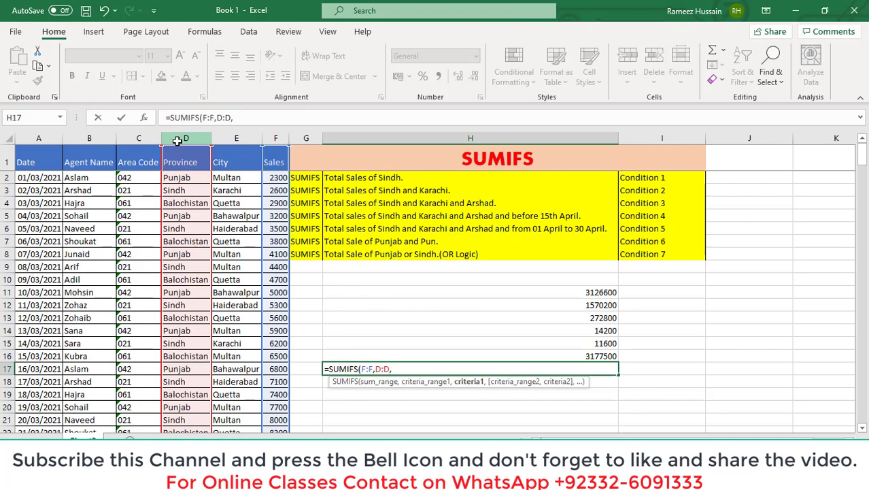
text({)
text("Sind)
text(h")
text(,)
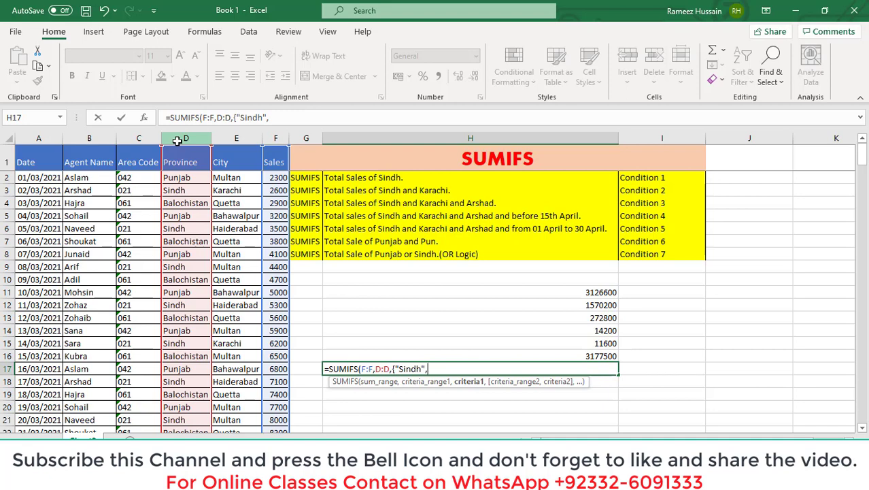
text(")
text(Pu)
text(njab)
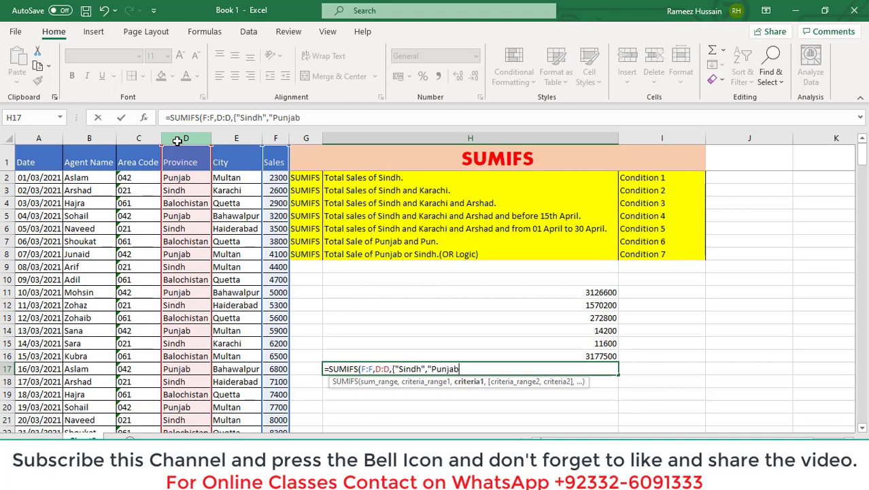
text(")
text(})
text())
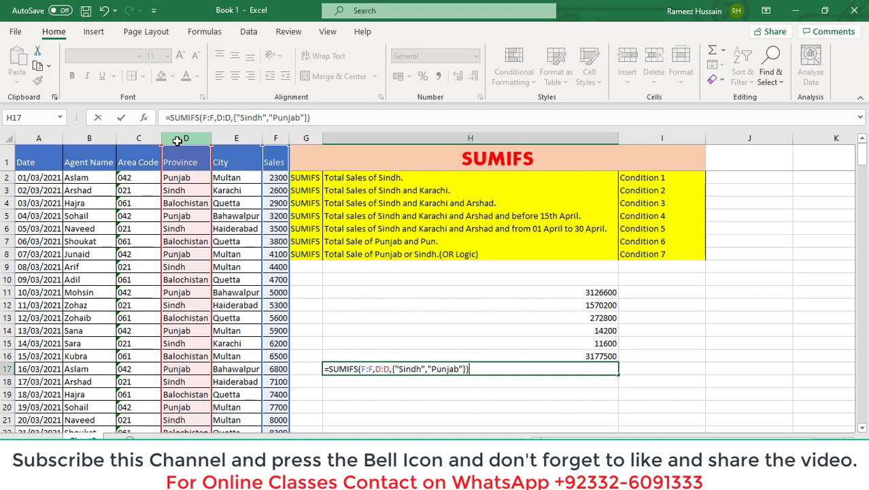
key(Return)
key(Up)
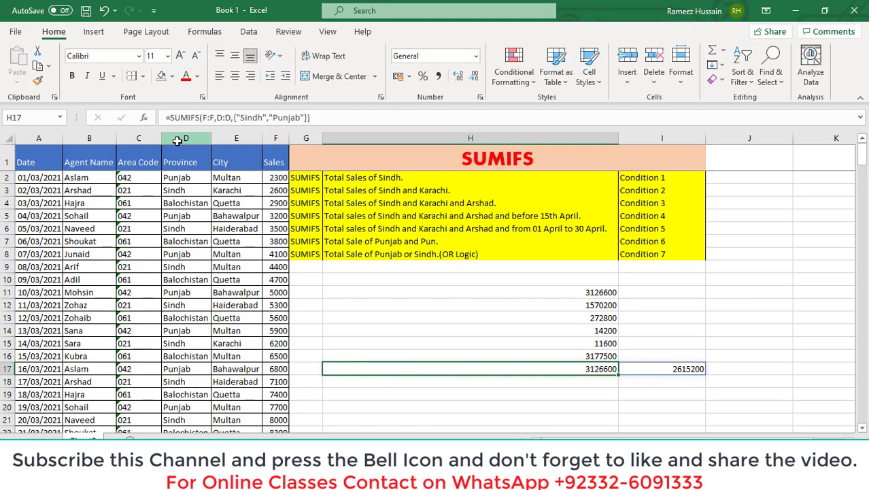
key(Right)
key(Left)
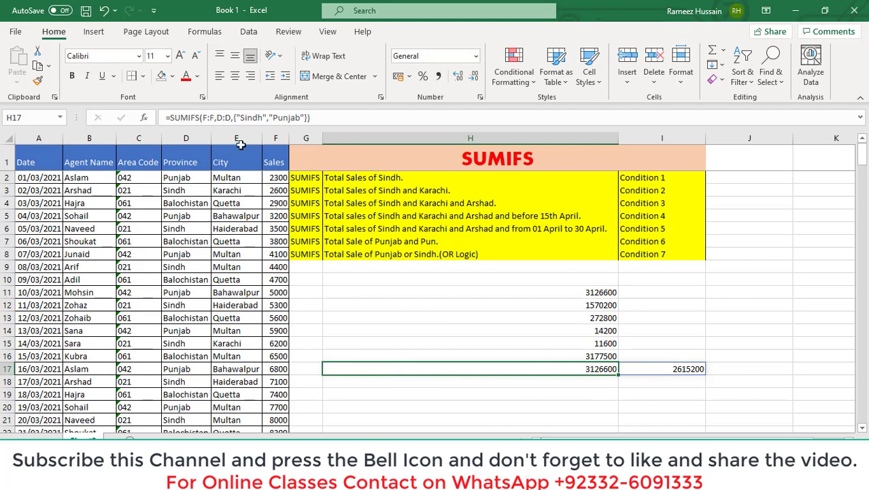
click(704, 368)
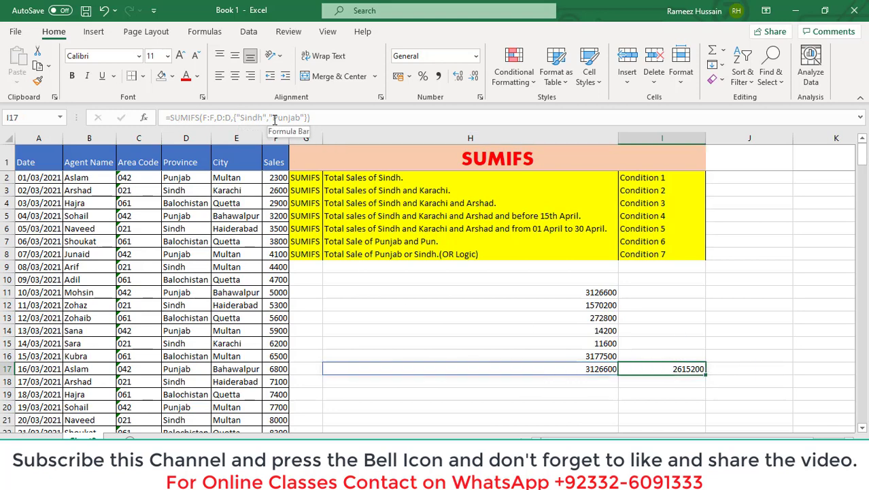
key(BackSpace)
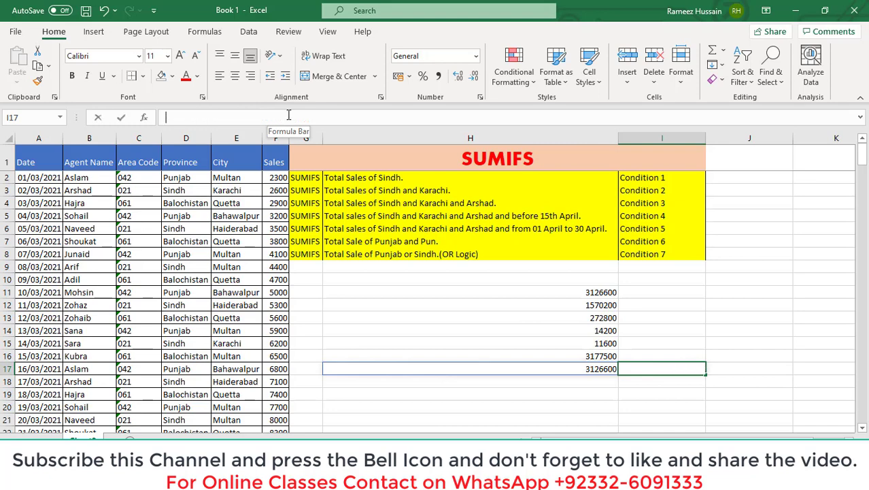
key(Escape)
click(450, 376)
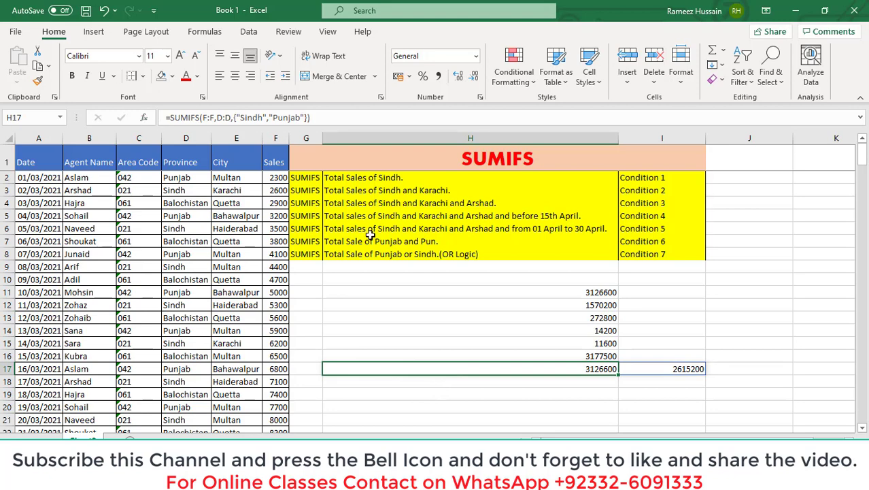
click(170, 117)
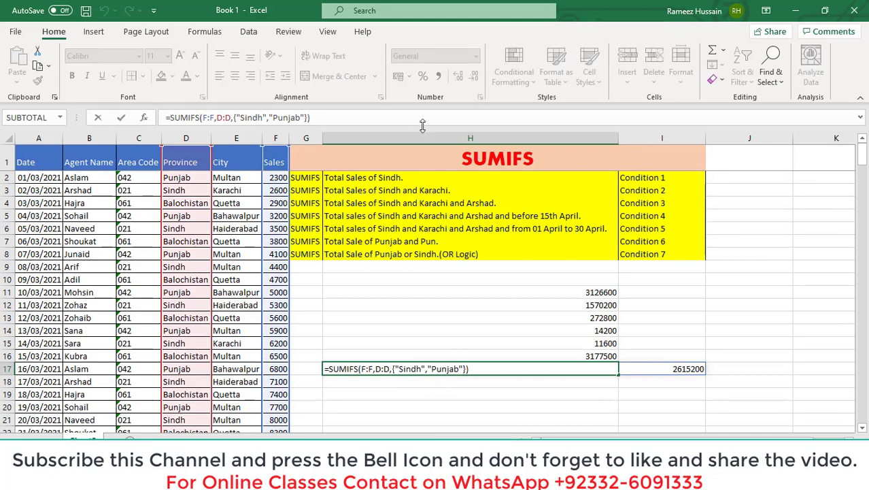
text(SUM()
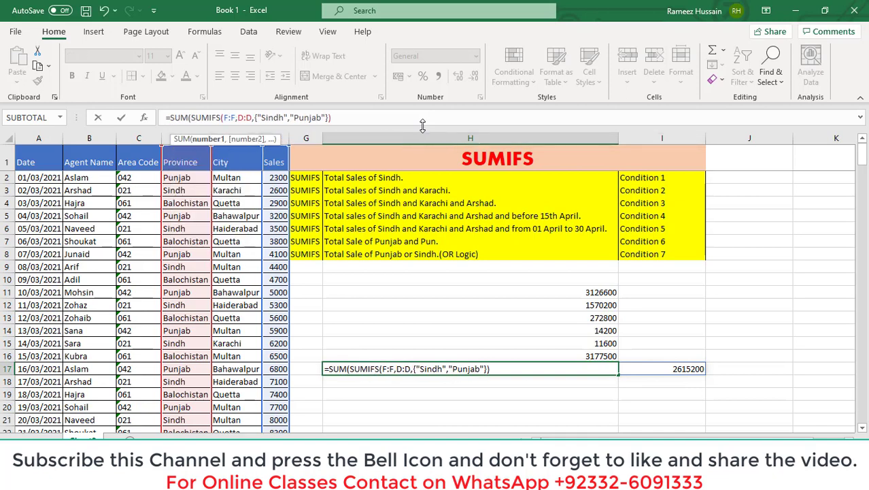
click(350, 117)
text())
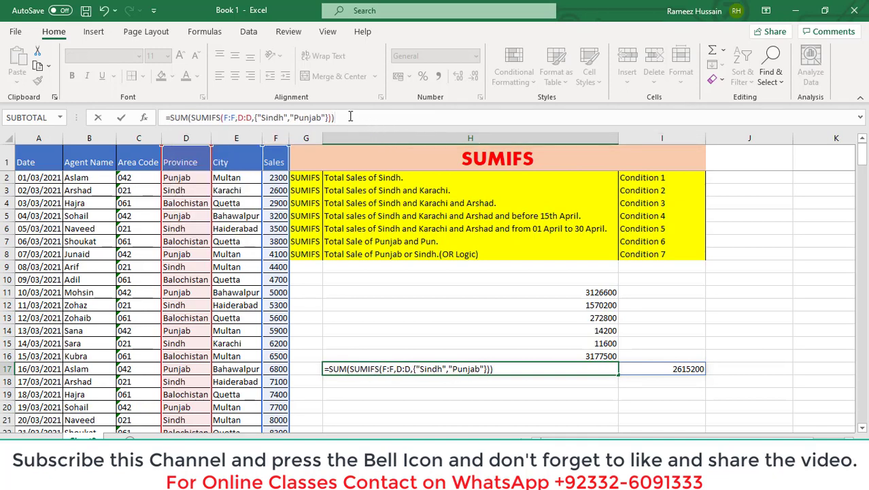
key(ctrl+Return)
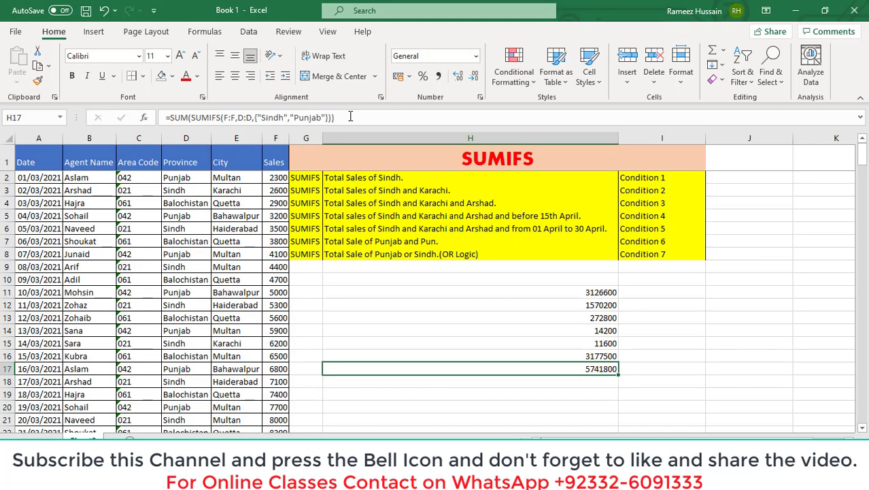
key(ctrl+z)
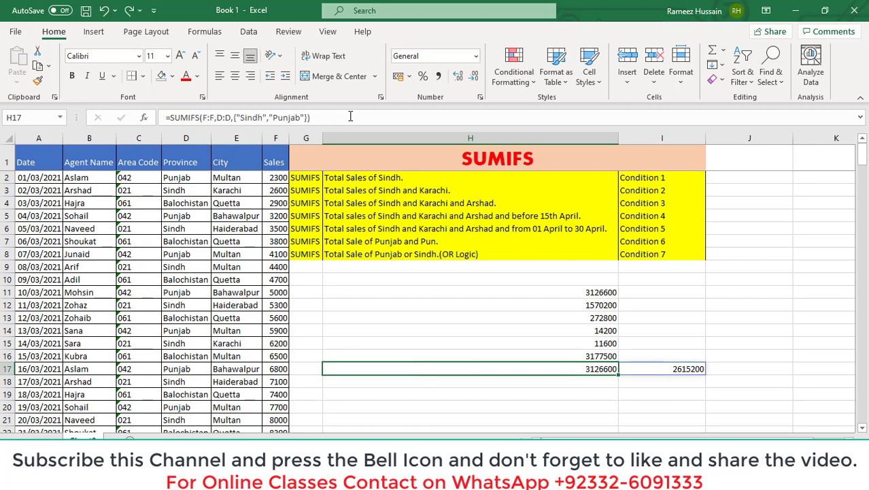
Step: Wrap the H17 SUMIFS in SUM for a single Sindh-plus-Punjab total of 5741800
click(172, 118)
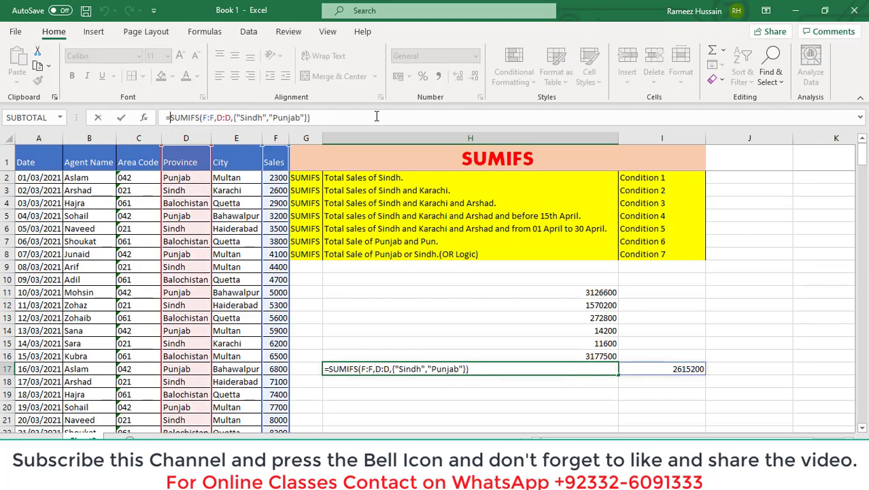
text(s)
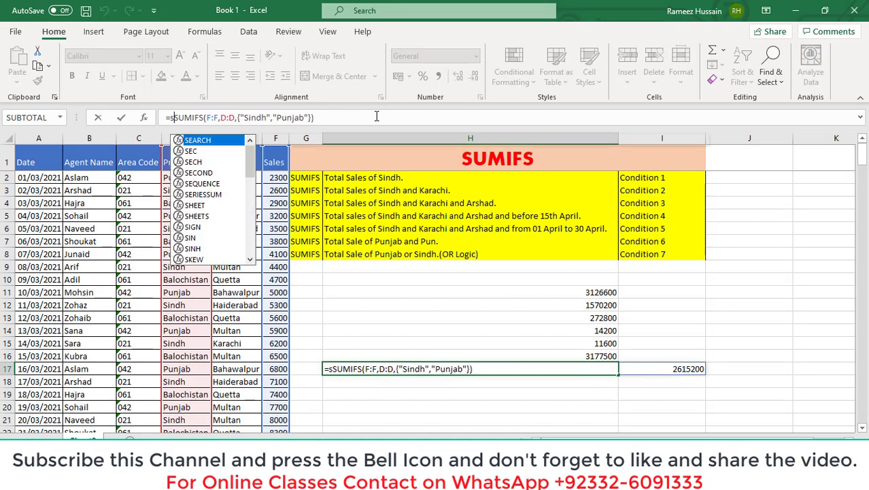
text(um)
key(Tab)
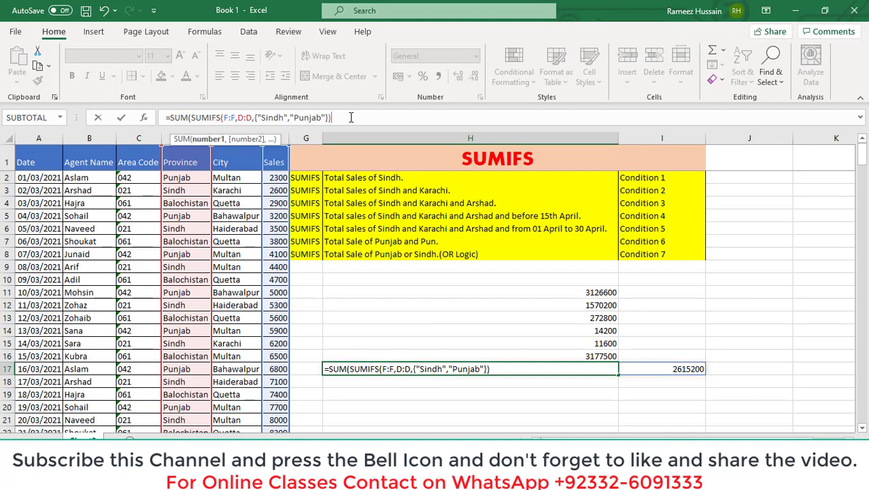
text())
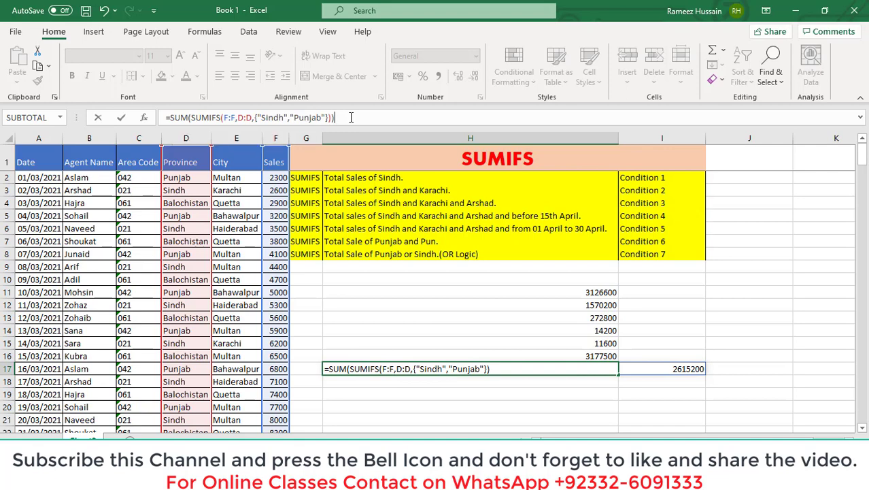
key(Return)
key(Up)
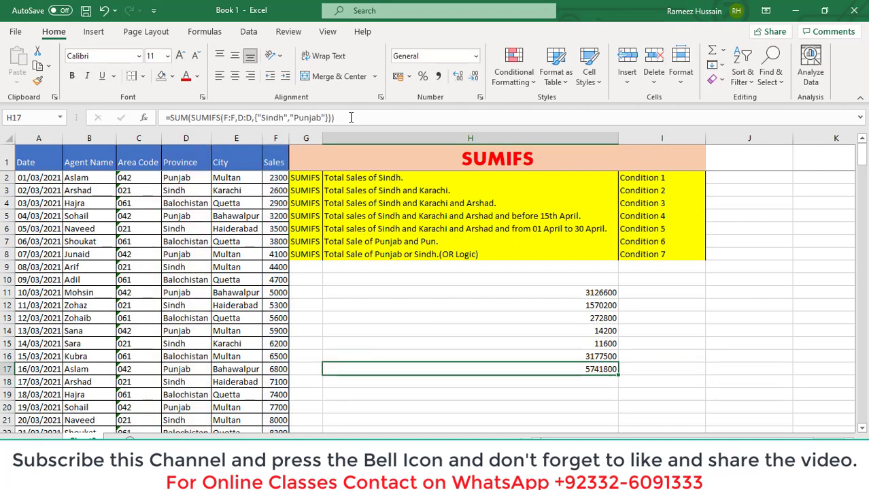